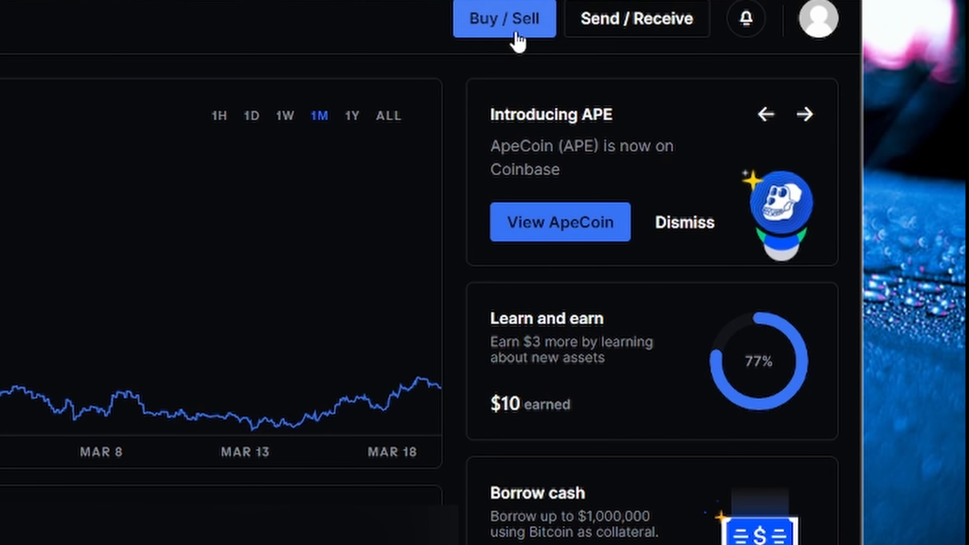
Buy $20 of Stellar Lumens (XLM), about 93.0314961 XLM, previewing and then confirming the order.
click(518, 35)
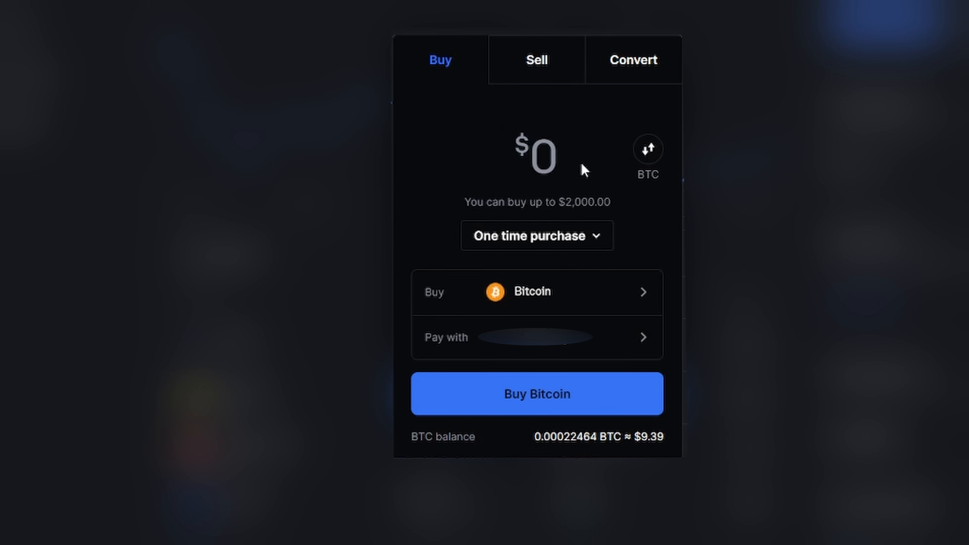
click(554, 299)
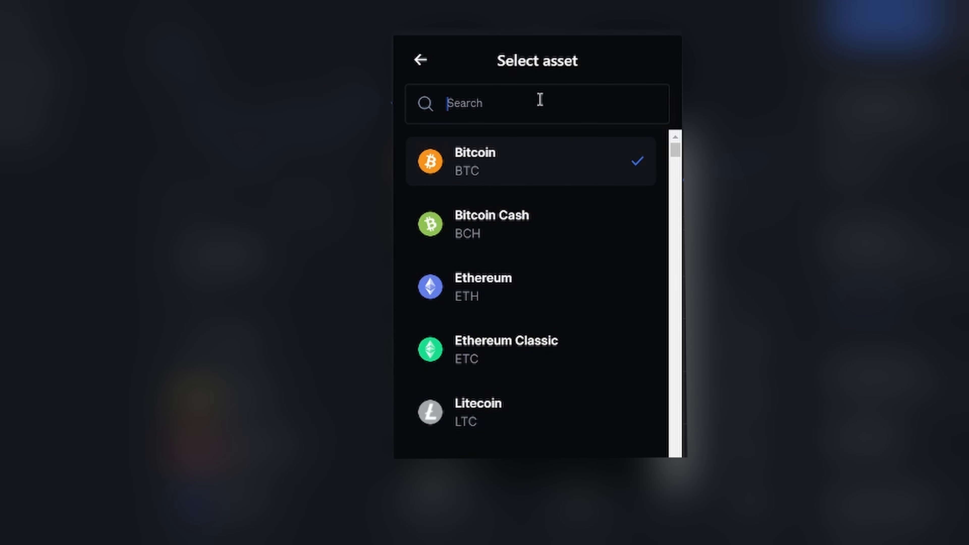
text(xlm)
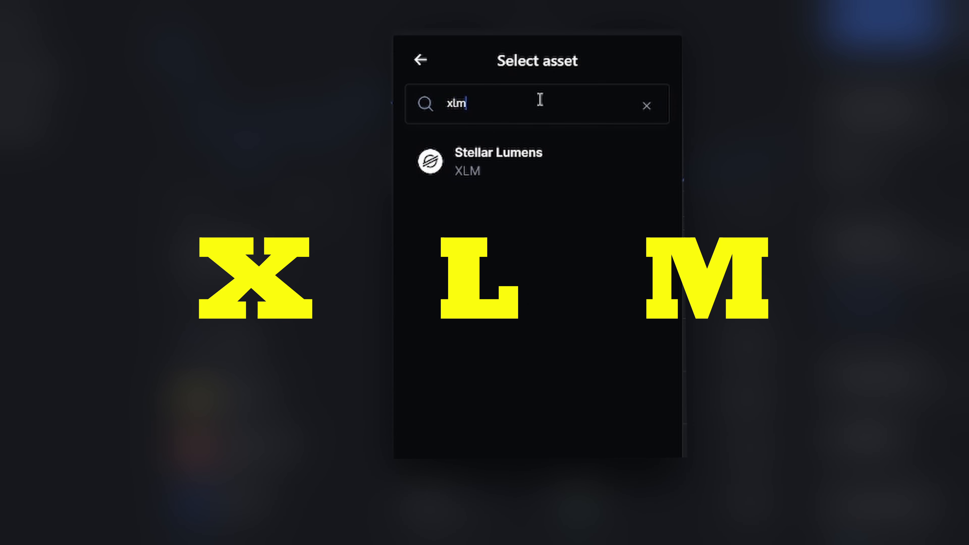
click(510, 158)
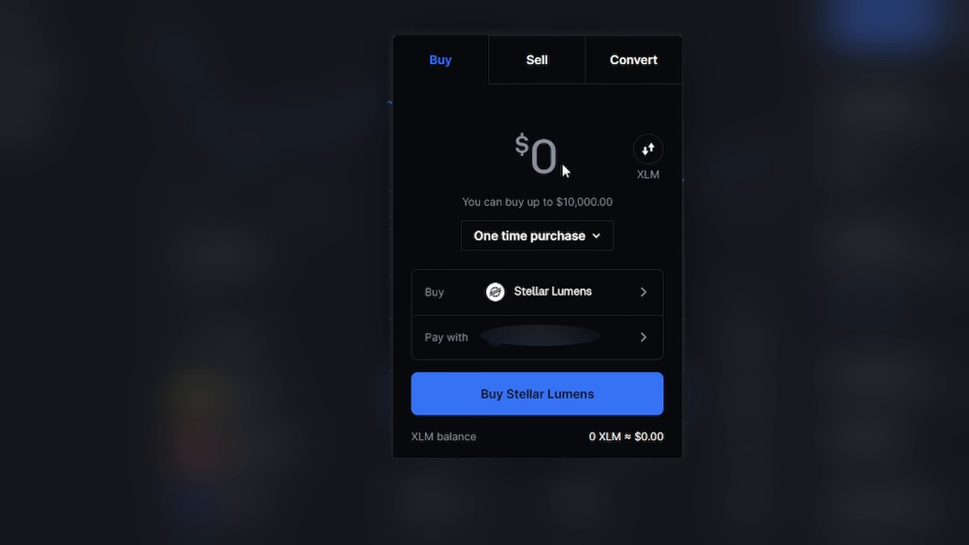
text(20)
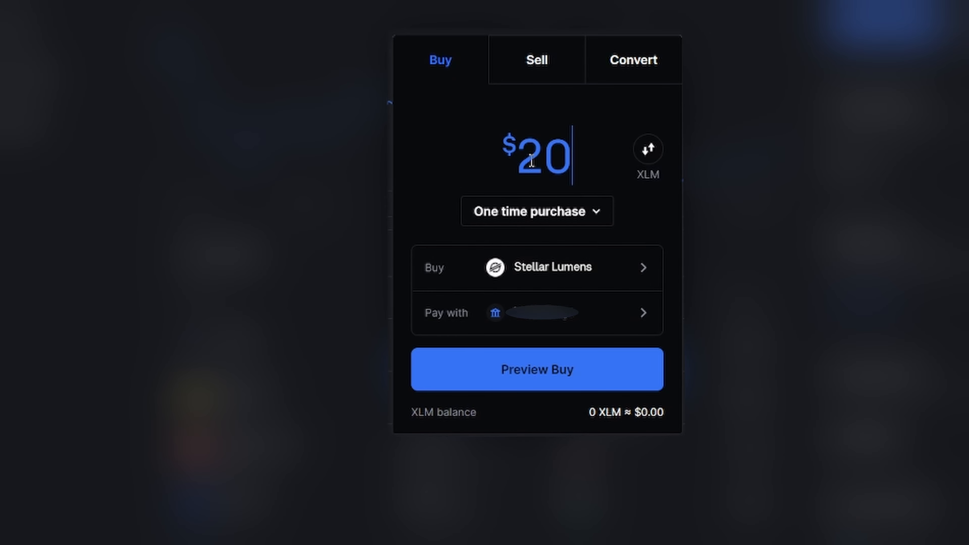
click(520, 385)
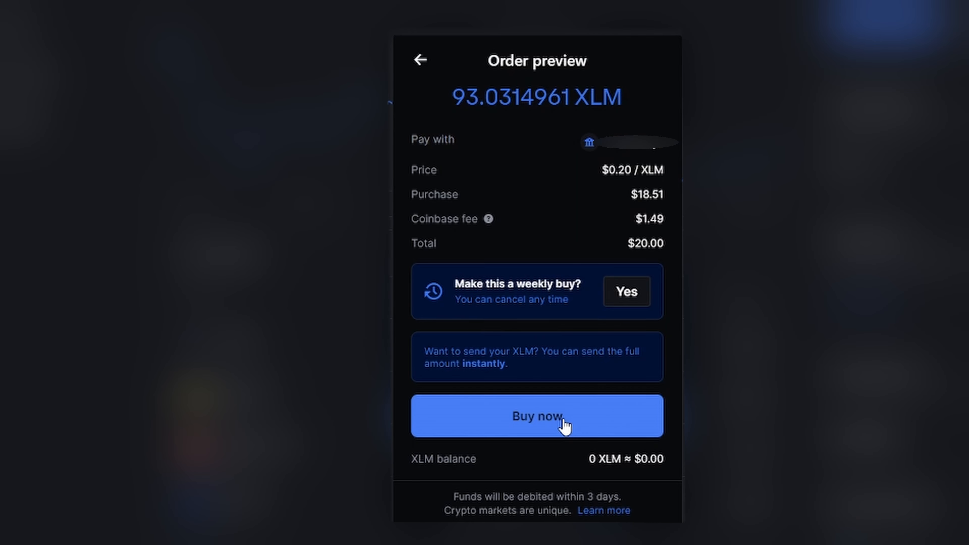
click(564, 420)
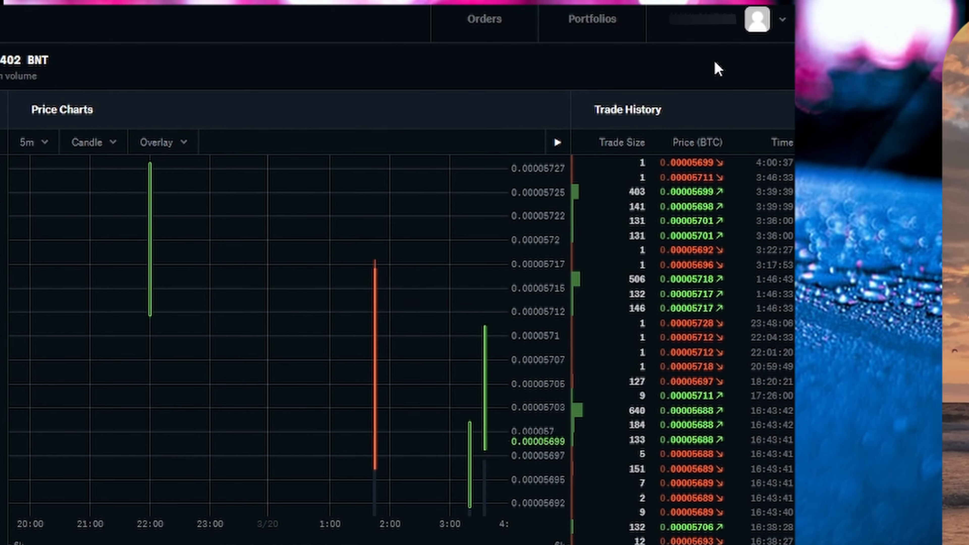
Deposit the maximum 93.0314961 XLM from Coinbase.com into the Default Portfolio, then select the available quantity.
click(608, 29)
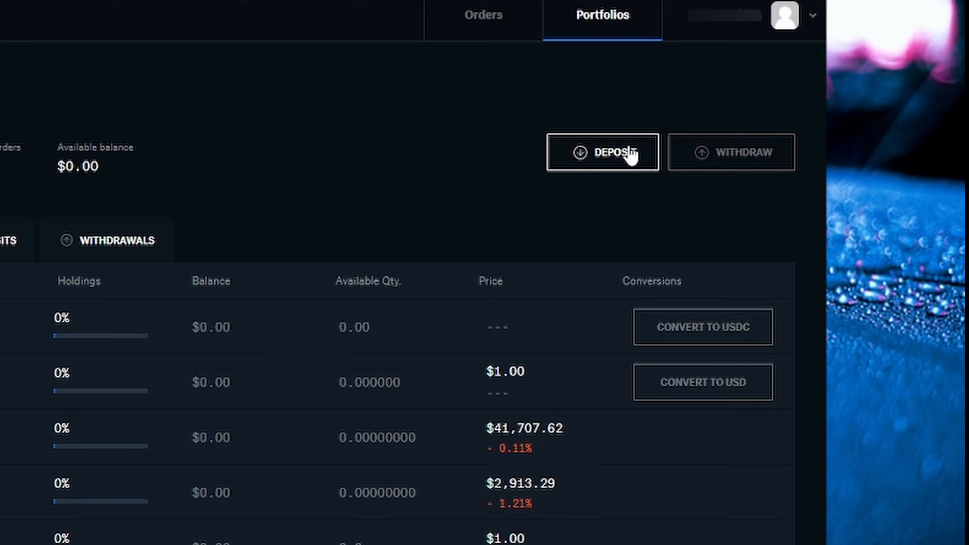
click(632, 155)
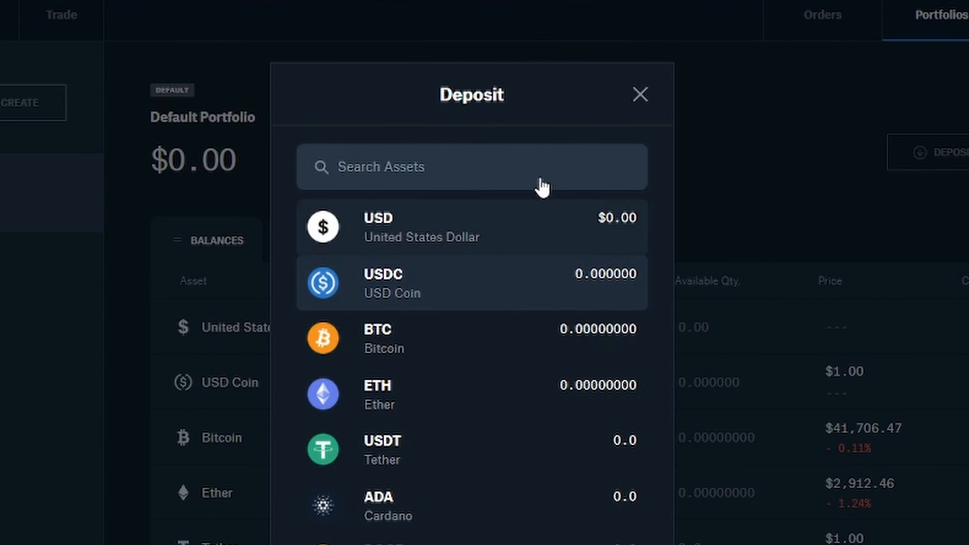
click(536, 169)
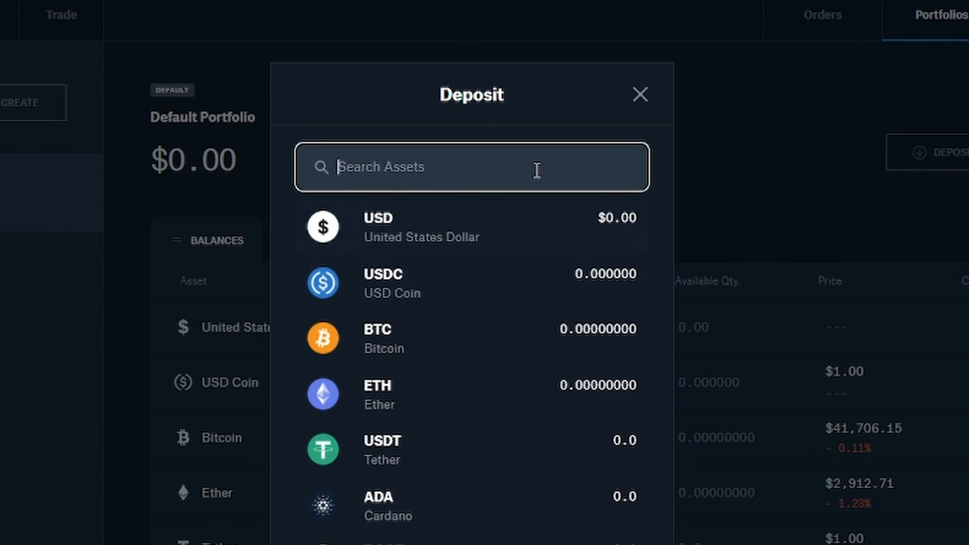
text(xlm)
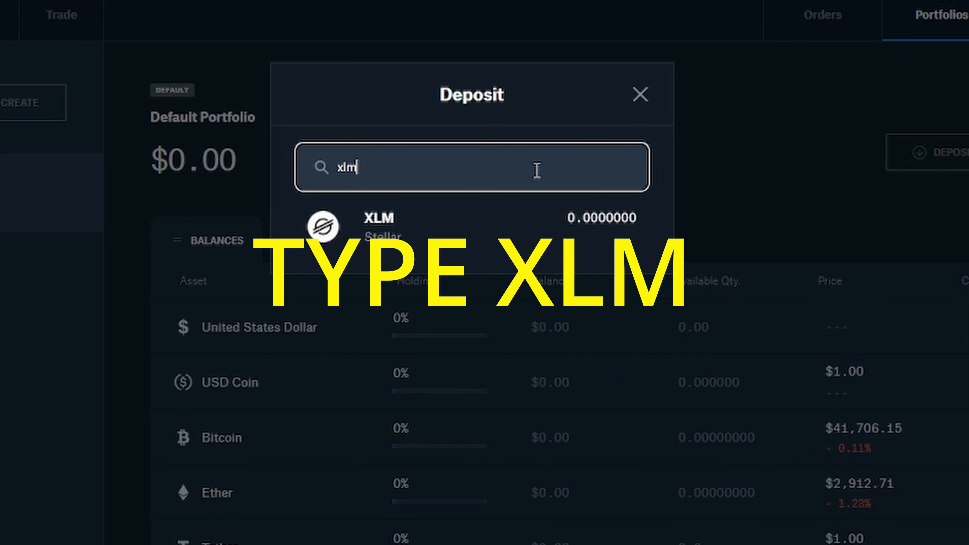
click(521, 243)
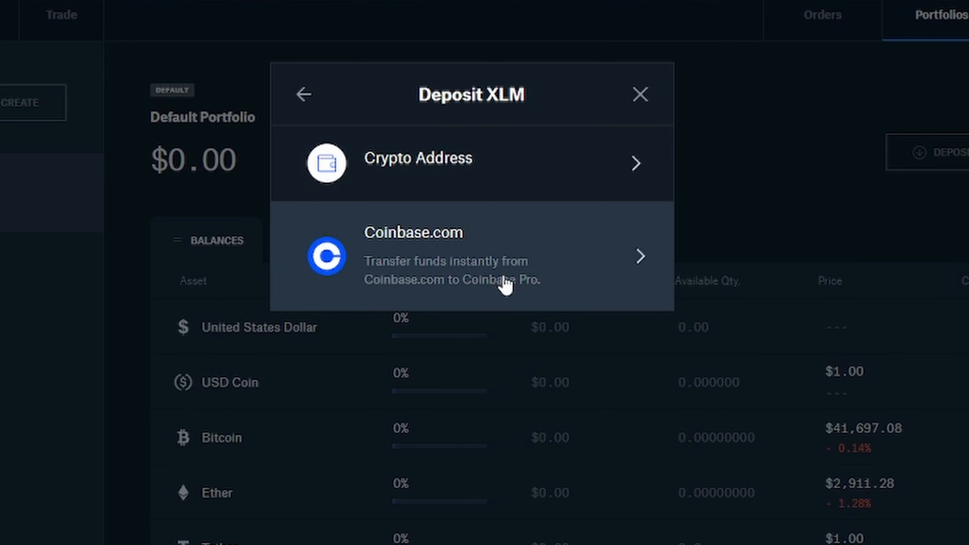
click(397, 292)
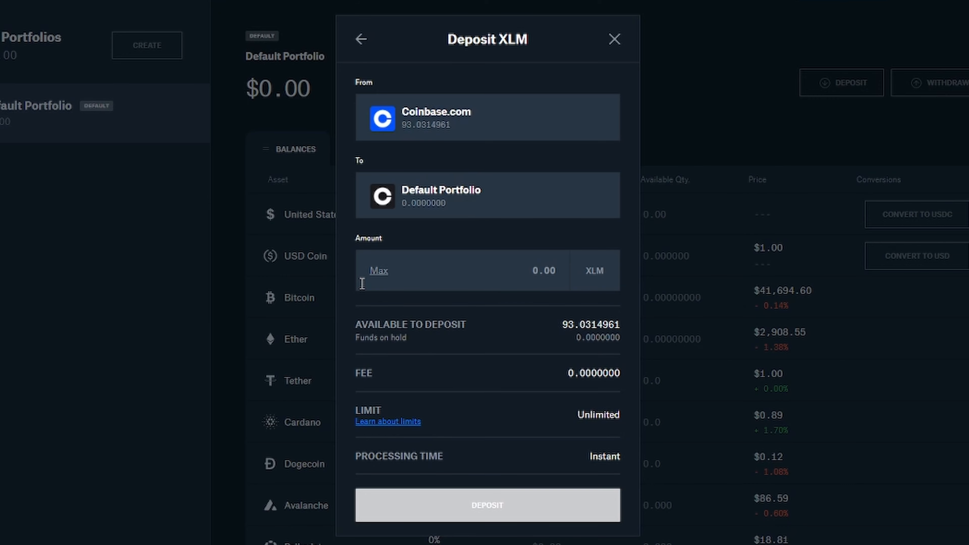
click(378, 272)
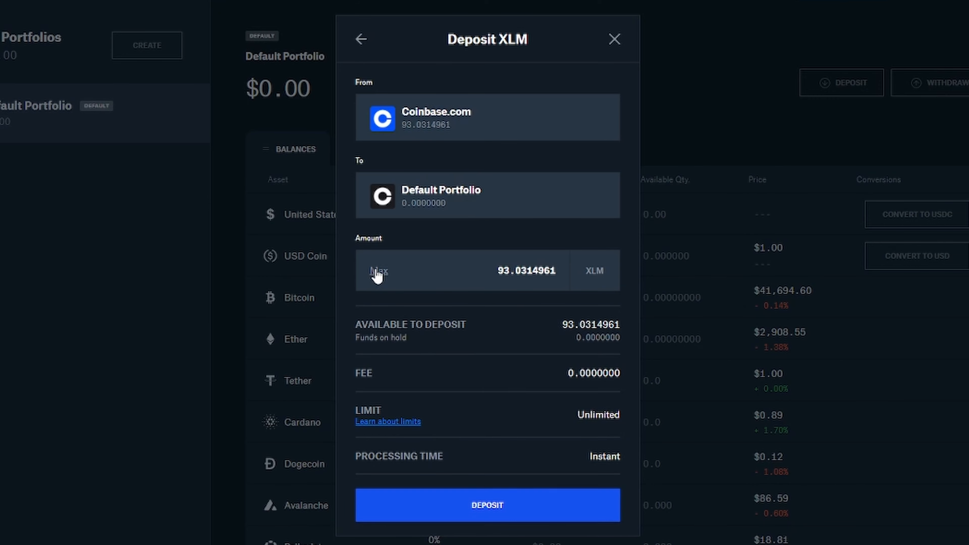
click(451, 513)
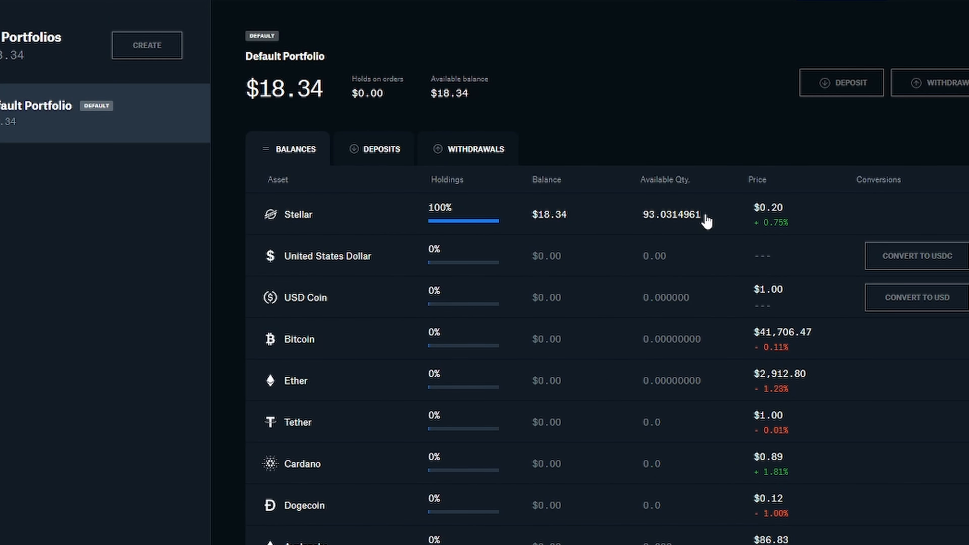
drag(637, 220, 758, 212)
key(ctrl+c)
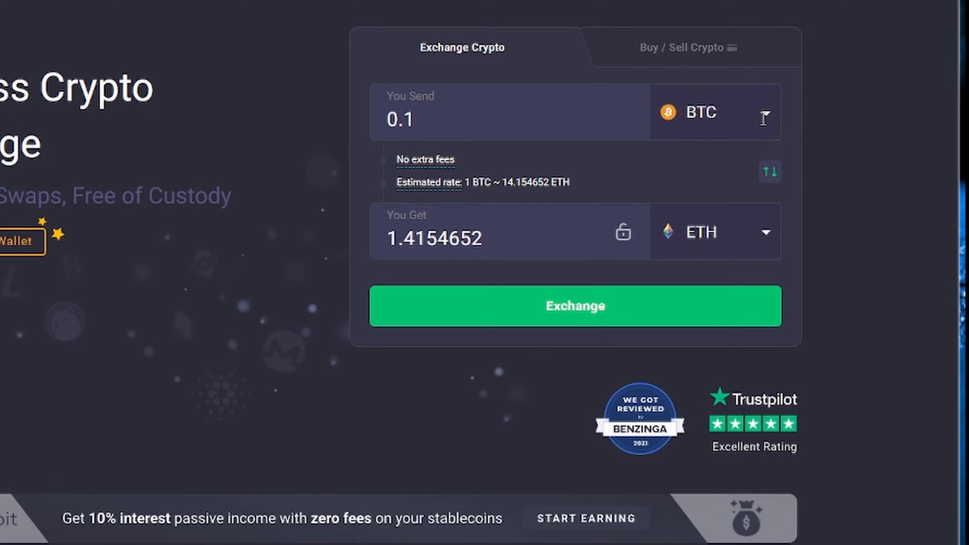
Set the send currency to XLM and replace the 20000 amount with 93.0314961.
click(713, 88)
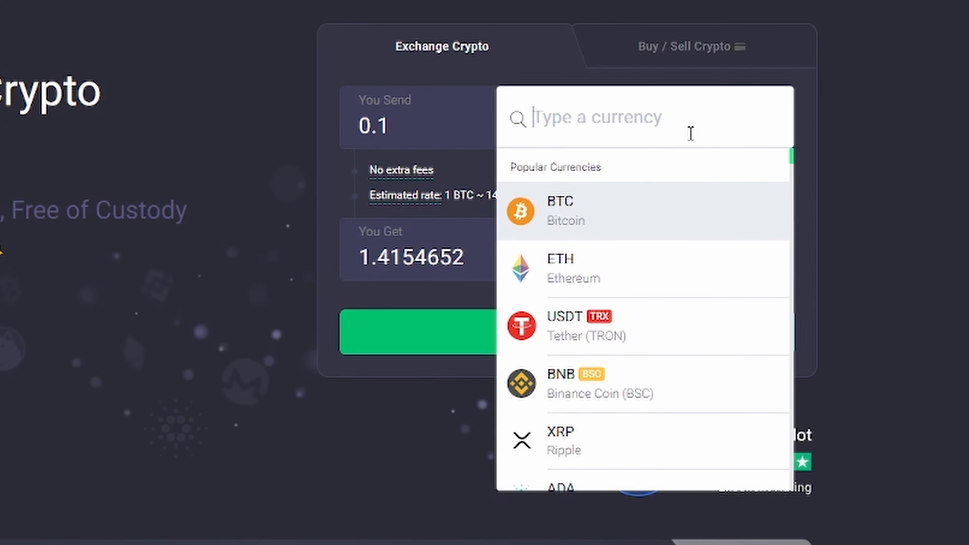
text(xlm)
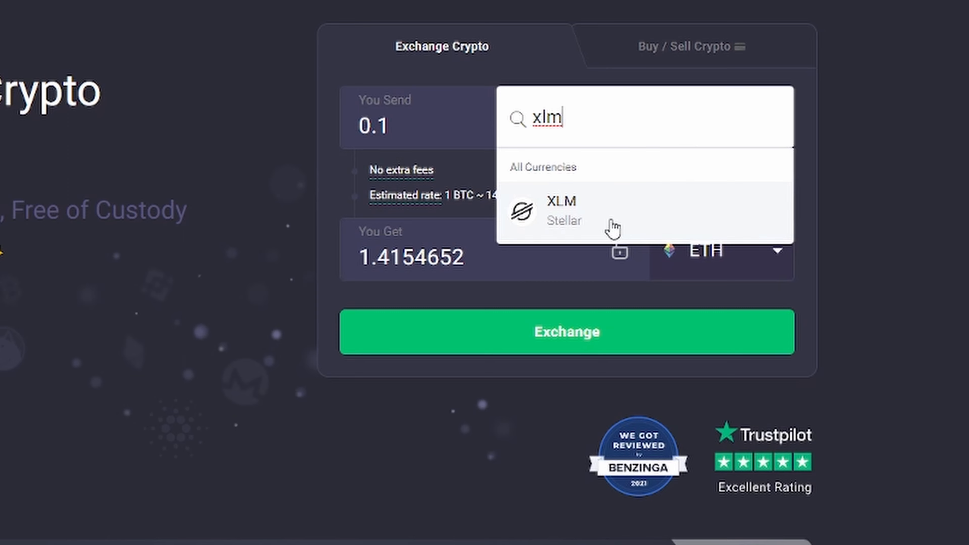
click(609, 226)
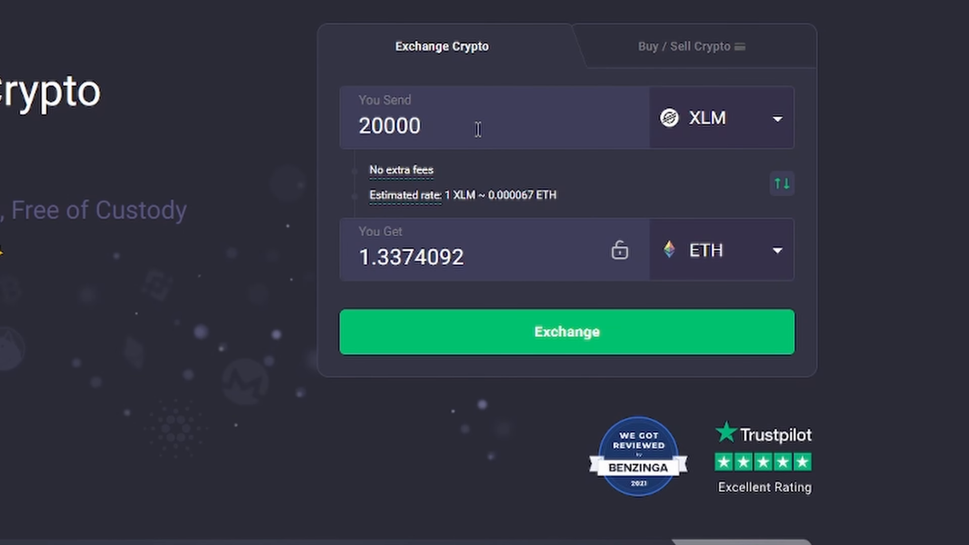
drag(477, 127, 307, 125)
key(BackSpace)
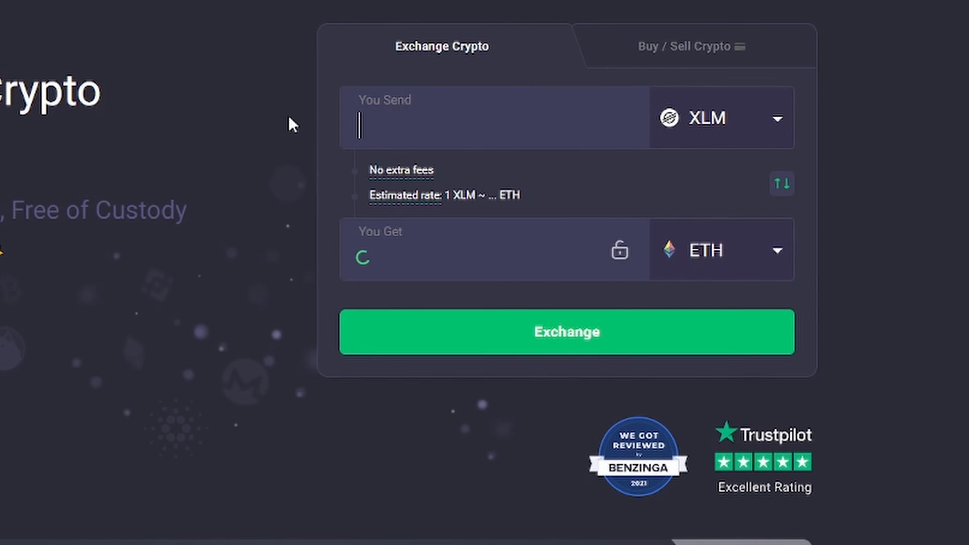
key(ctrl+v)
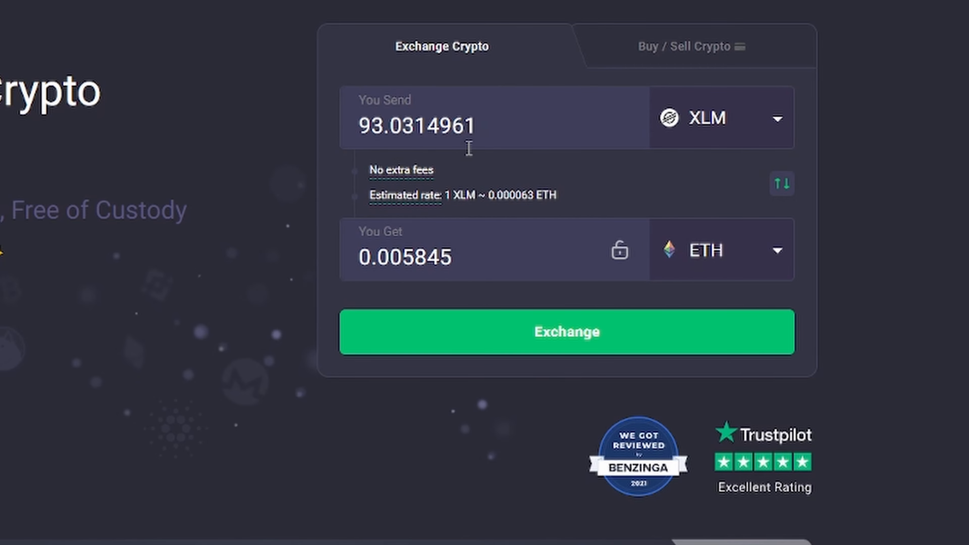
Choose BNB on the BSC network as the currency to receive and start the exchange.
click(767, 256)
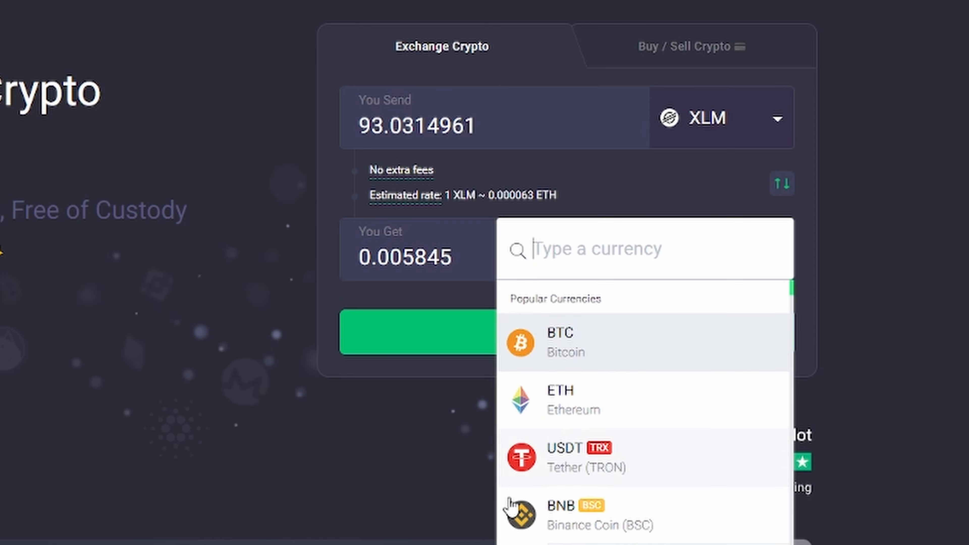
click(550, 526)
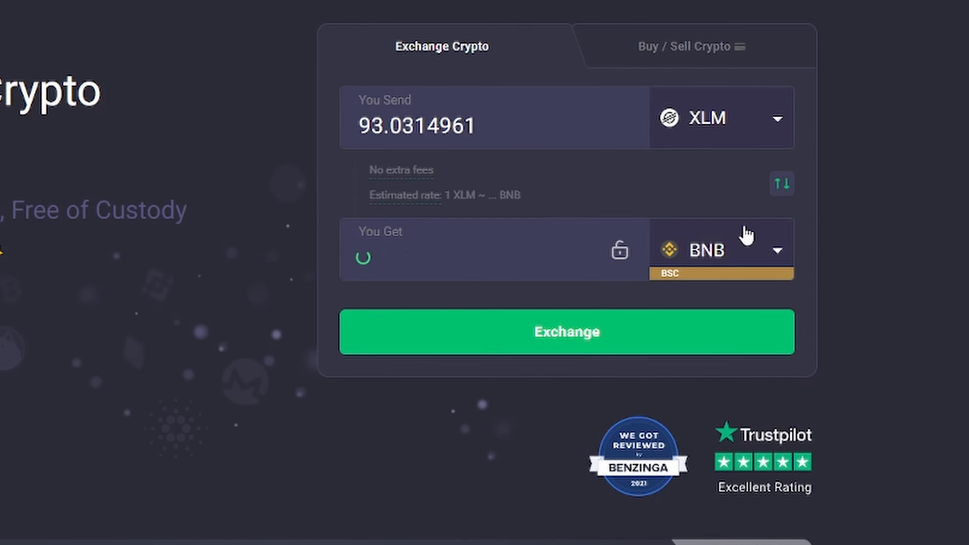
click(745, 234)
click(700, 272)
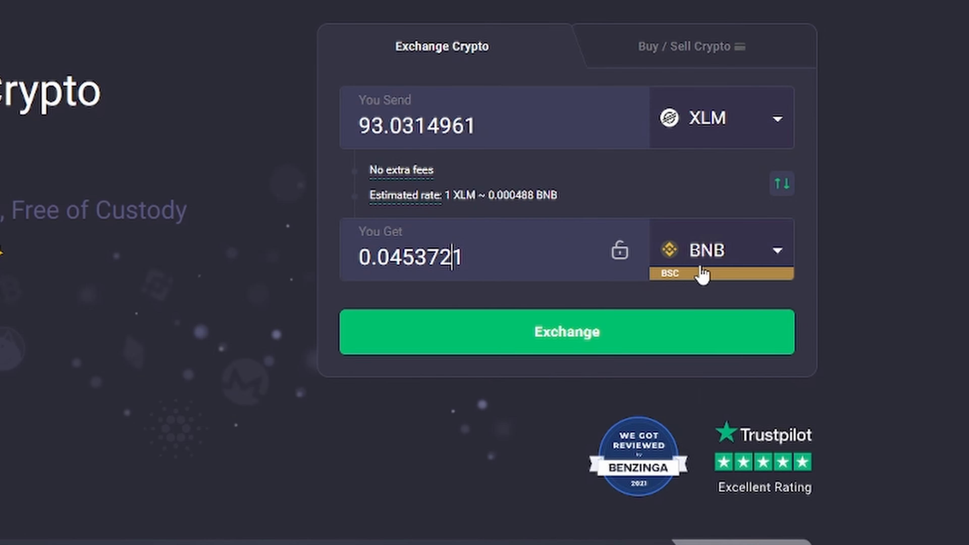
click(721, 254)
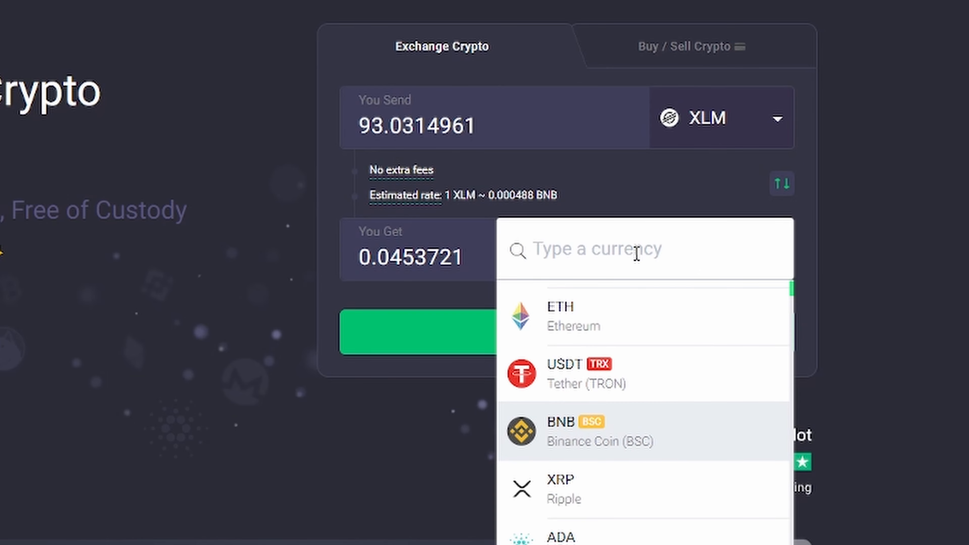
text(bnb)
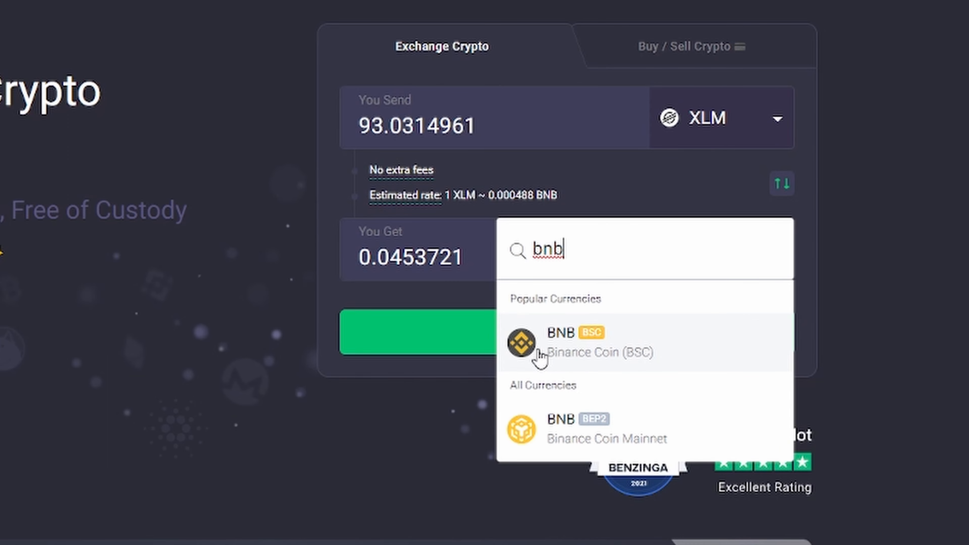
click(623, 355)
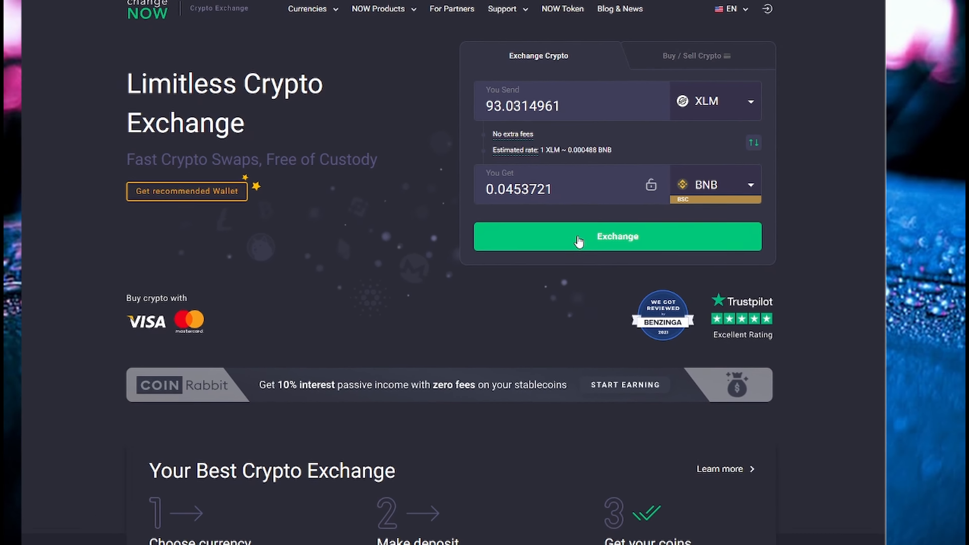
click(579, 241)
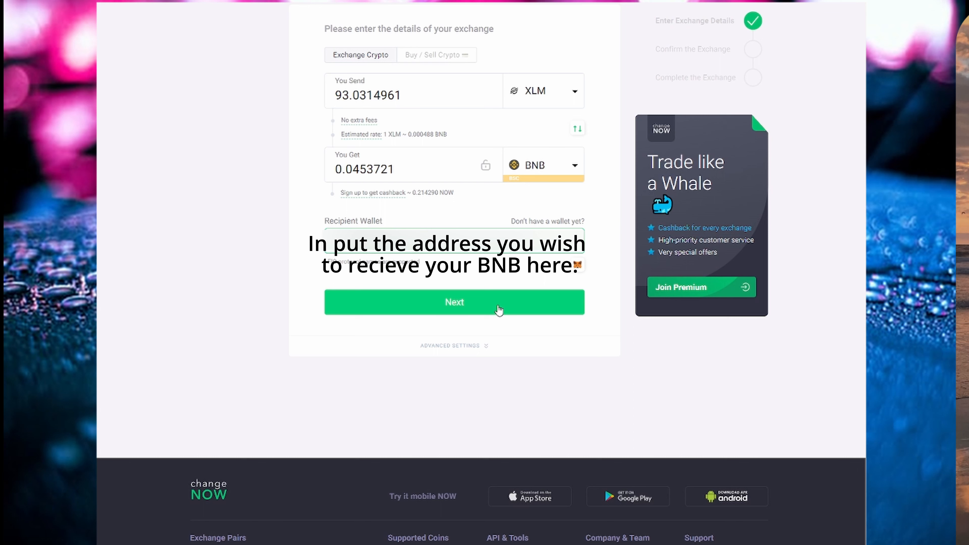
Confirm the XLM-to-BNB (BSC) exchange and copy its XLM deposit address.
click(499, 309)
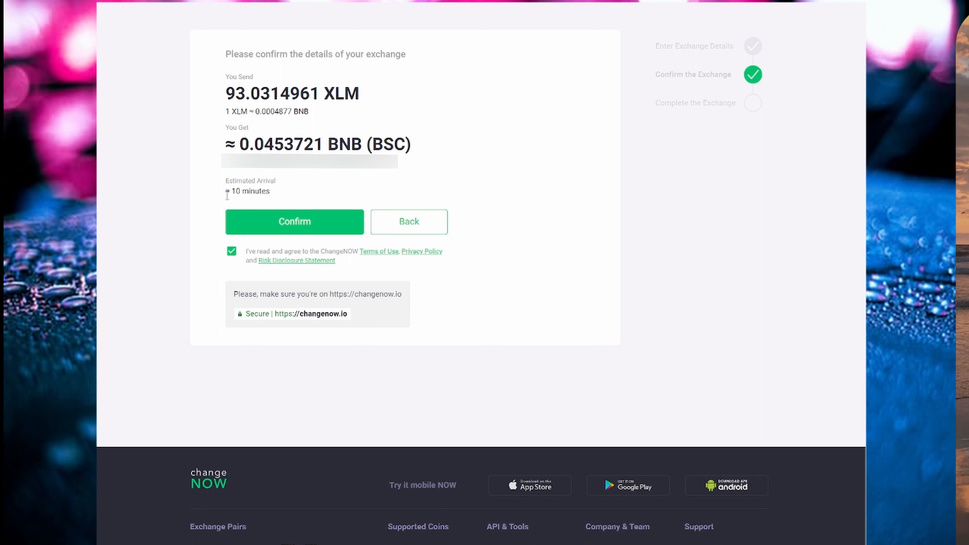
click(234, 226)
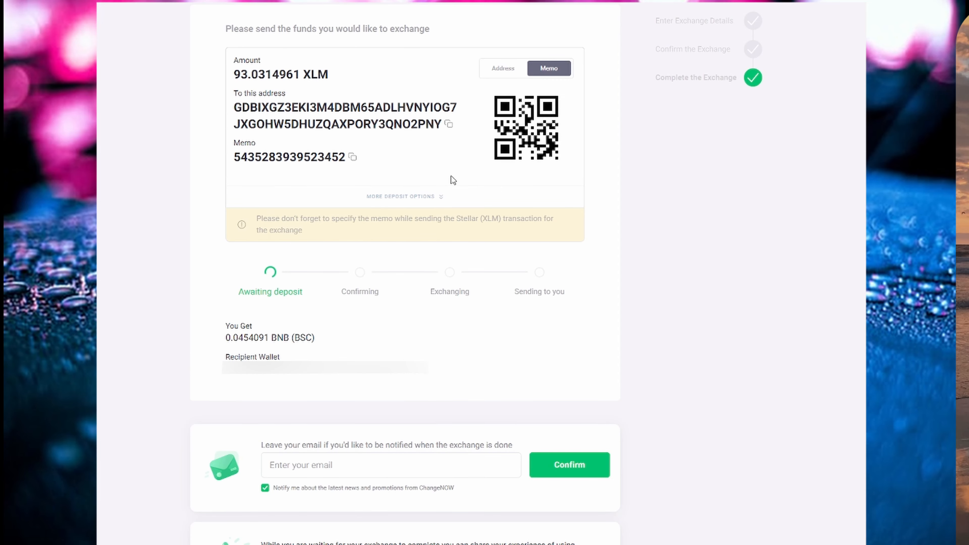
click(449, 125)
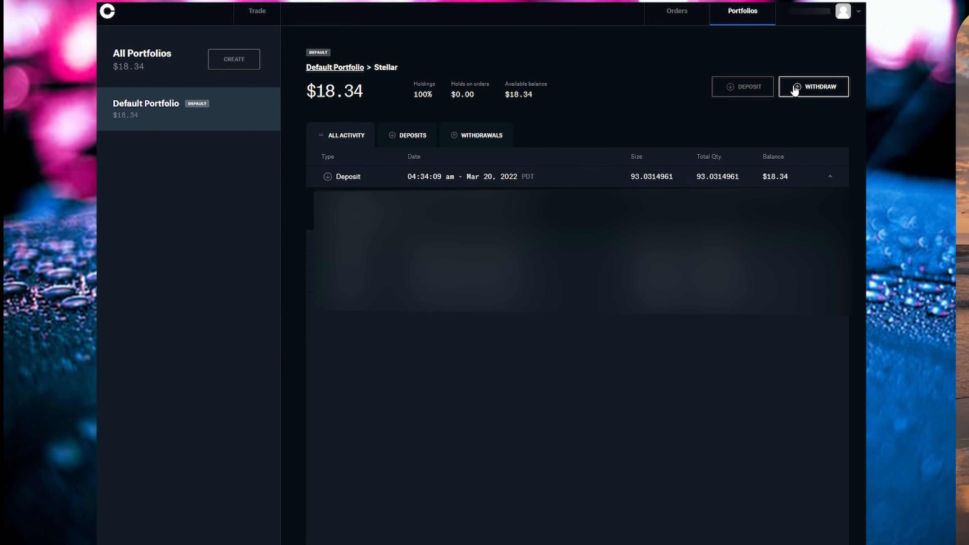
Start an XLM withdrawal to a crypto address, using the pasted ChangeNOW deposit address.
click(796, 93)
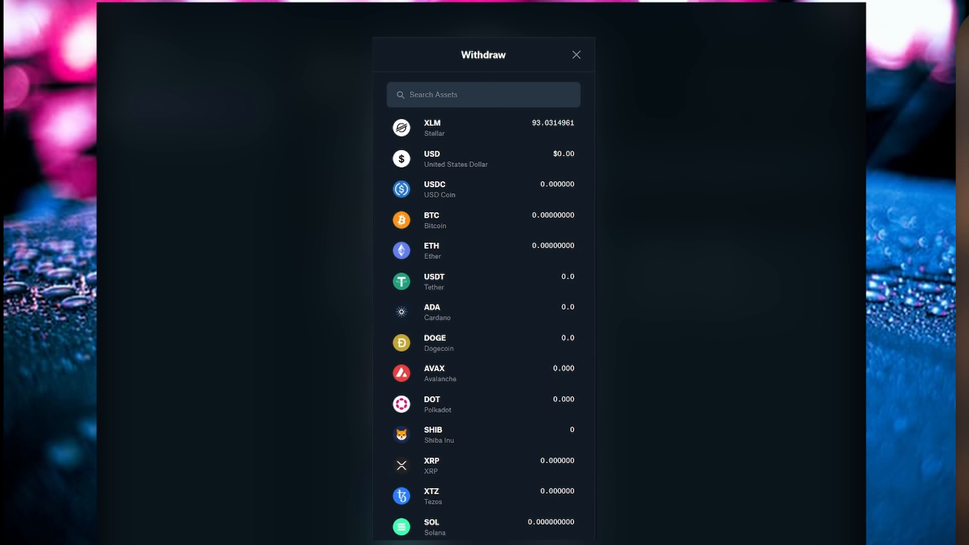
click(428, 132)
click(499, 122)
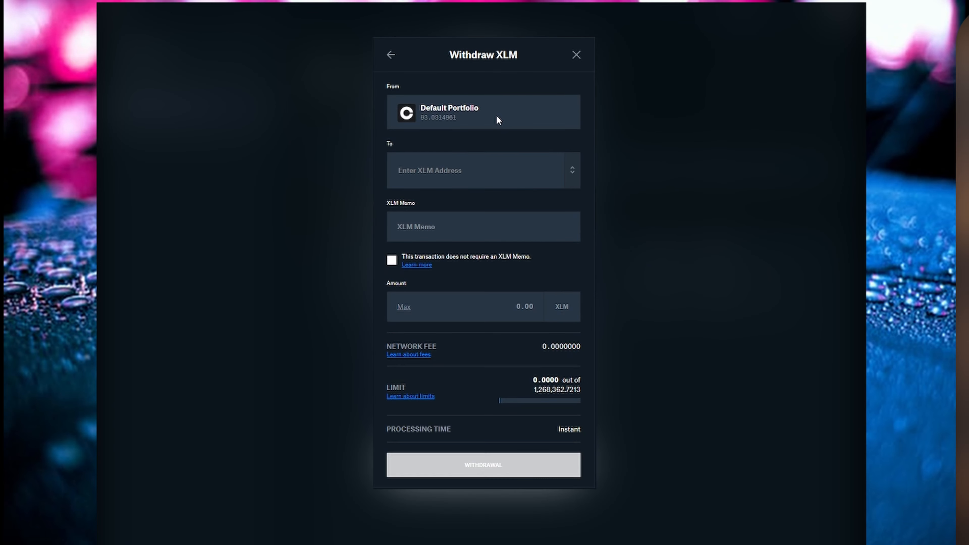
click(466, 155)
key(ctrl+v)
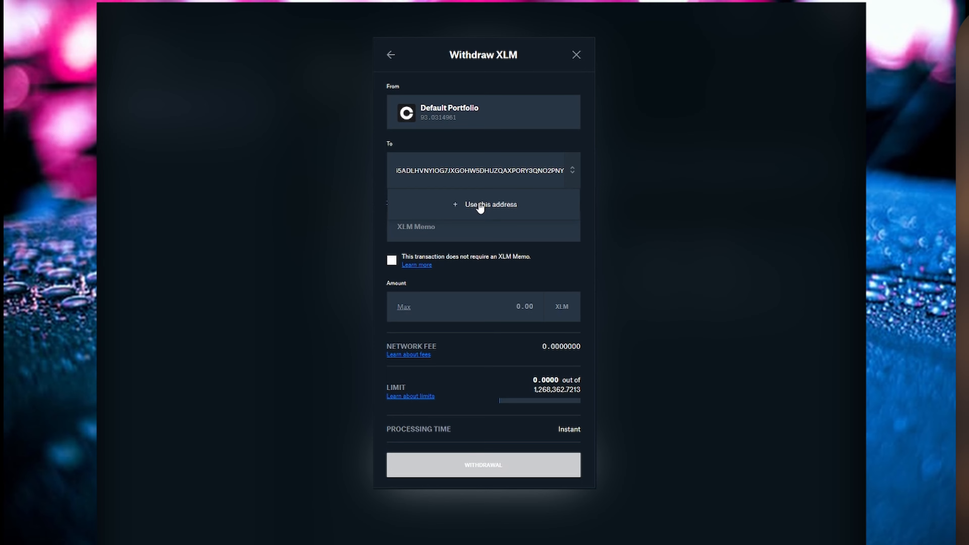
click(481, 206)
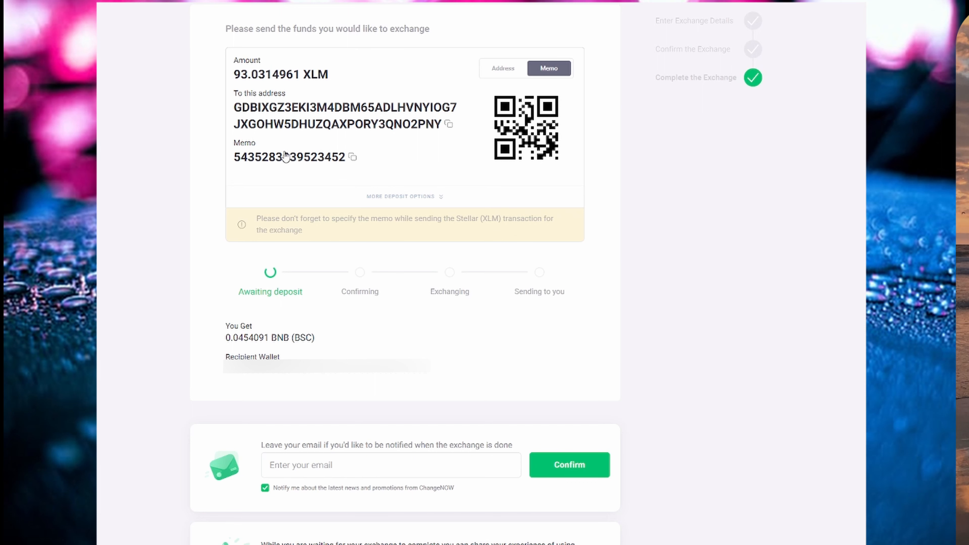
Add the exchange's deposit memo, set the maximum 93.0314961 XLM, and continue to review.
click(353, 158)
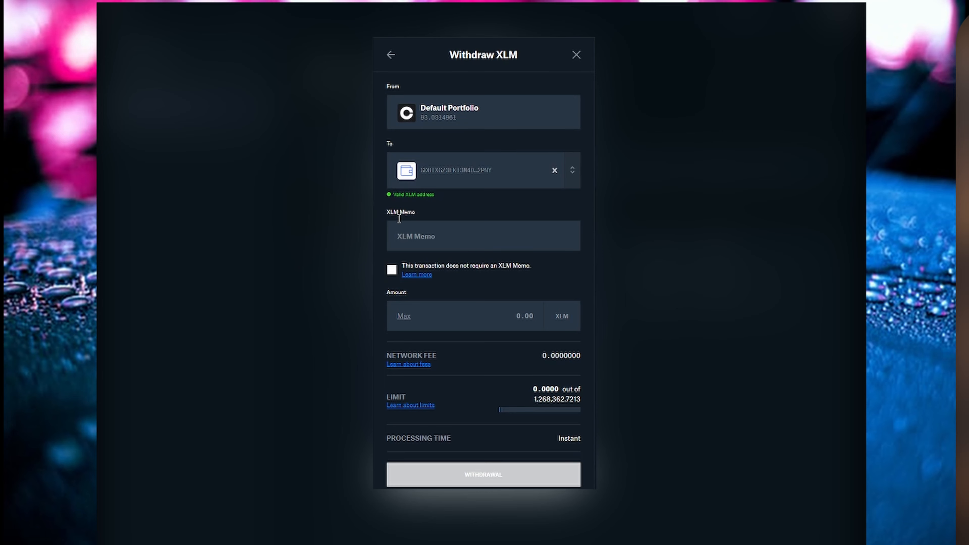
key(ctrl+v)
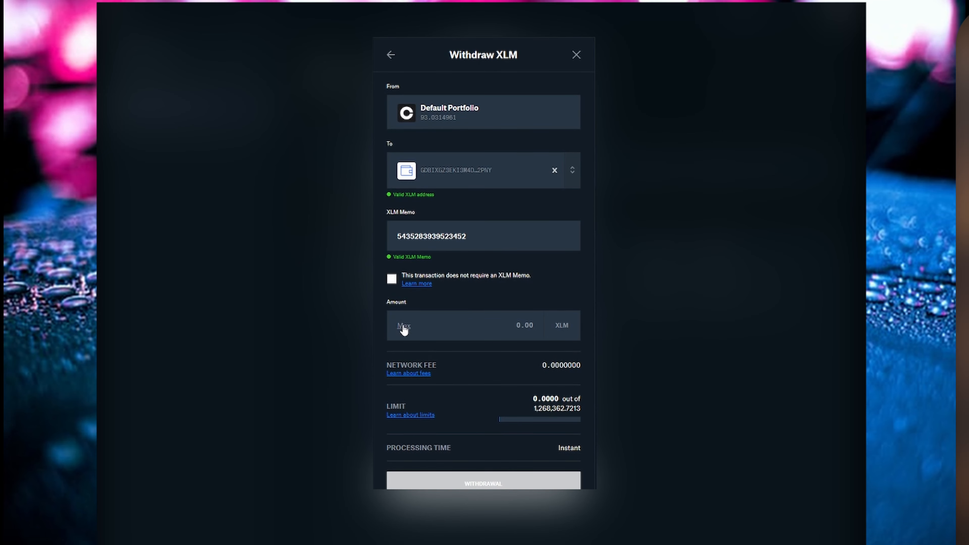
click(404, 327)
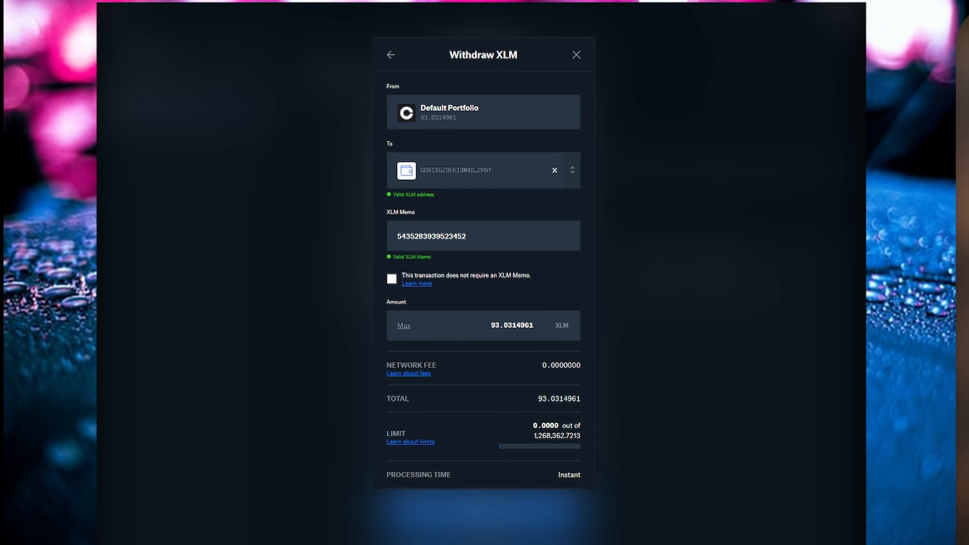
click(485, 513)
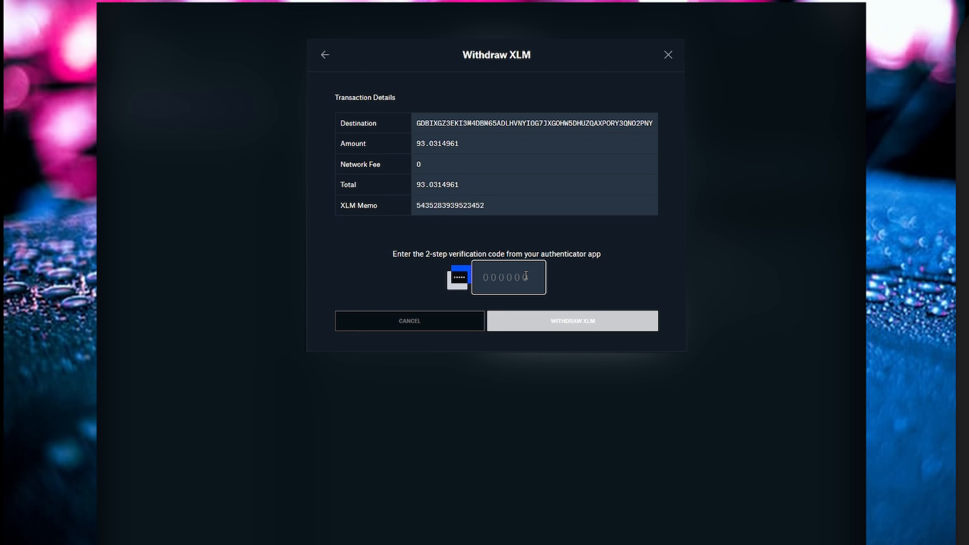
Enter the two-step verification code, submit the XLM withdrawal, and dismiss the confirmation.
click(528, 328)
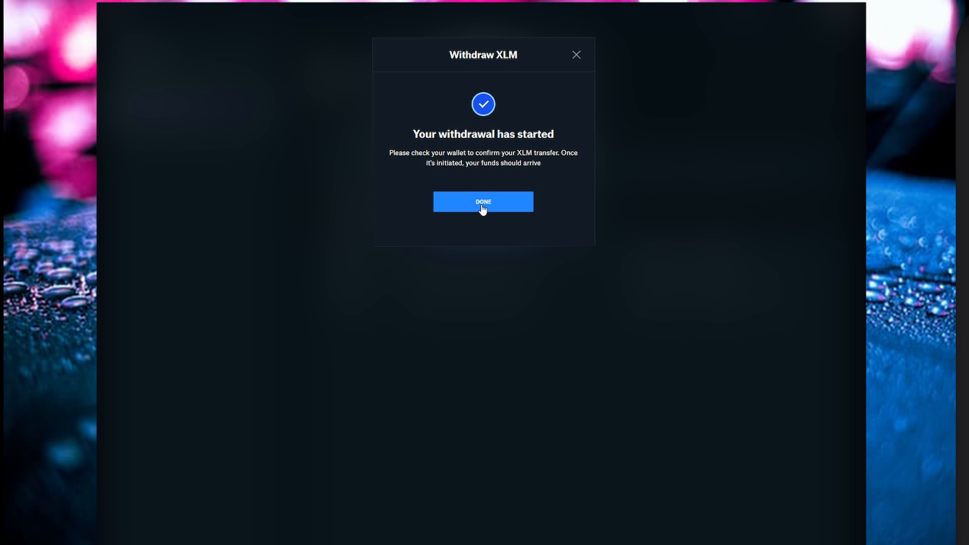
click(483, 209)
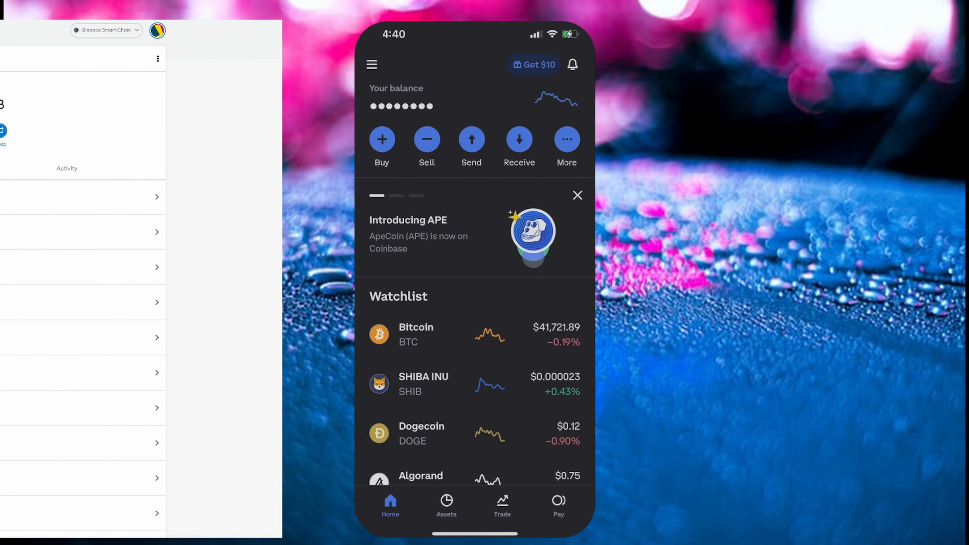
Start buying Stellar Lumens and enter a $20 amount.
click(382, 139)
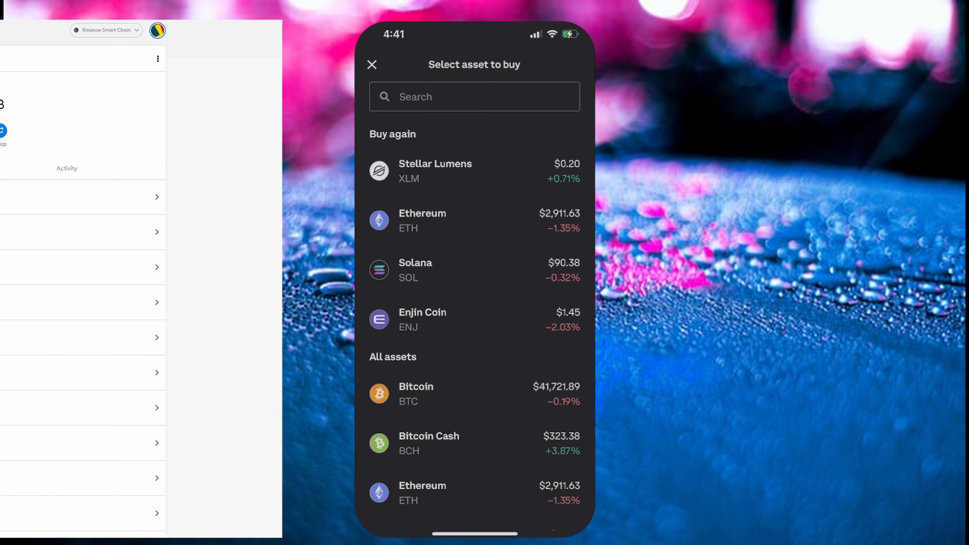
click(435, 171)
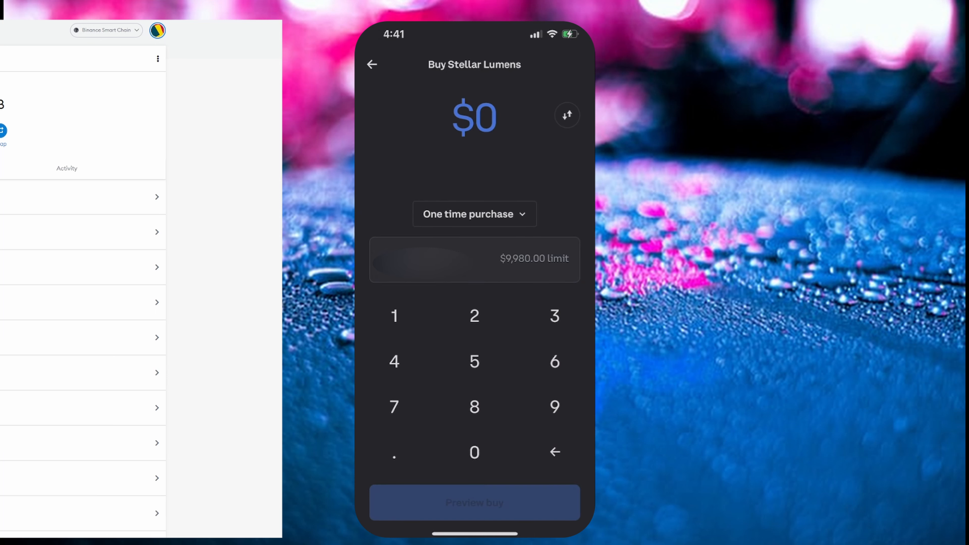
text(20)
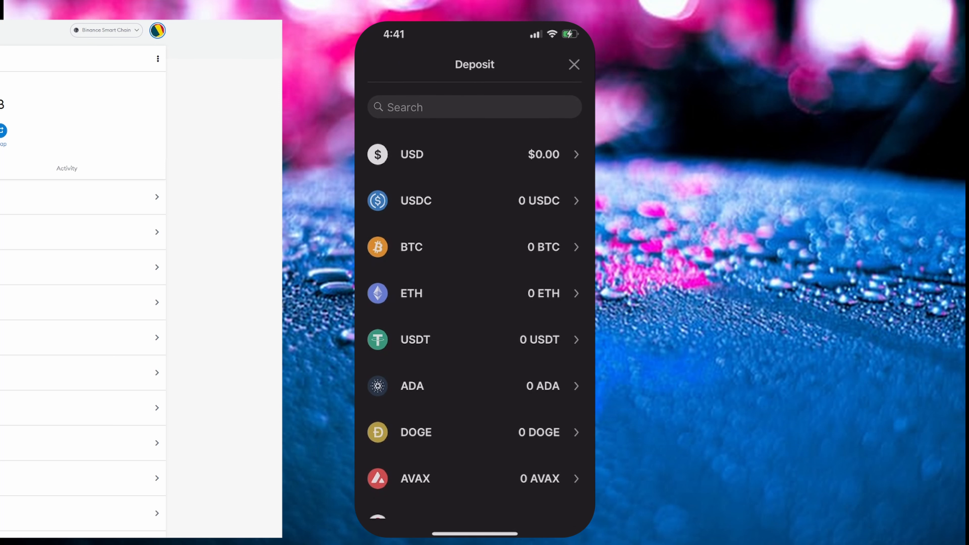
Search for XLM in the Deposit asset list and select it.
text(s)
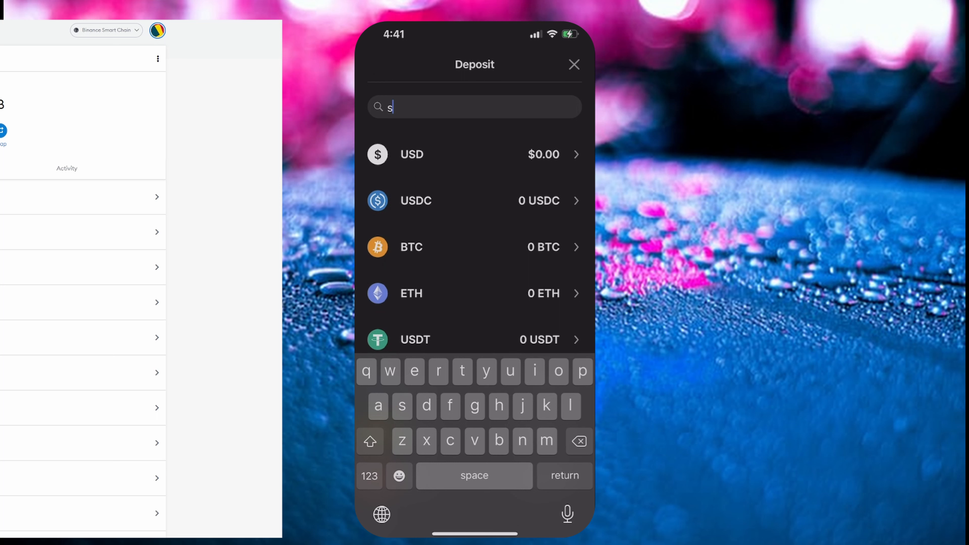
key(BackSpace)
text(xlm)
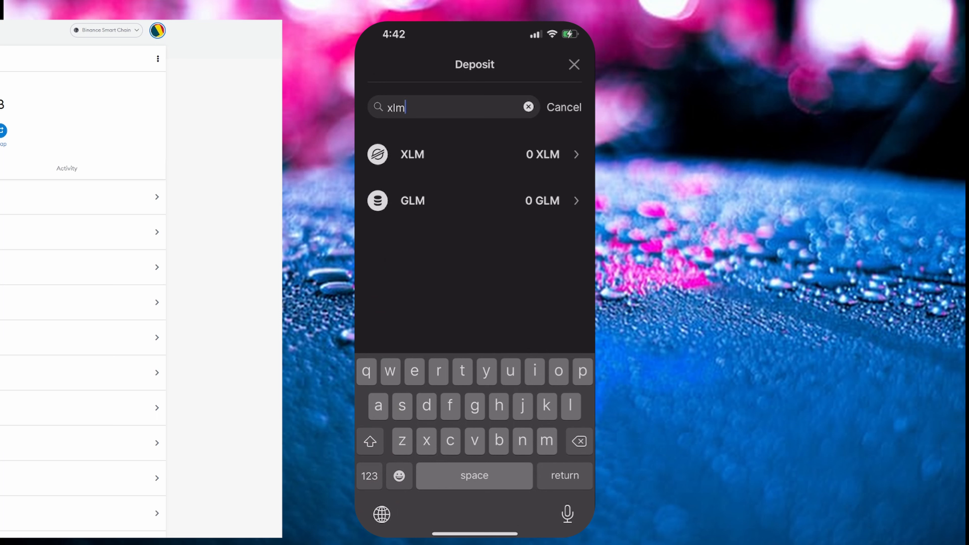
key(Return)
click(412, 154)
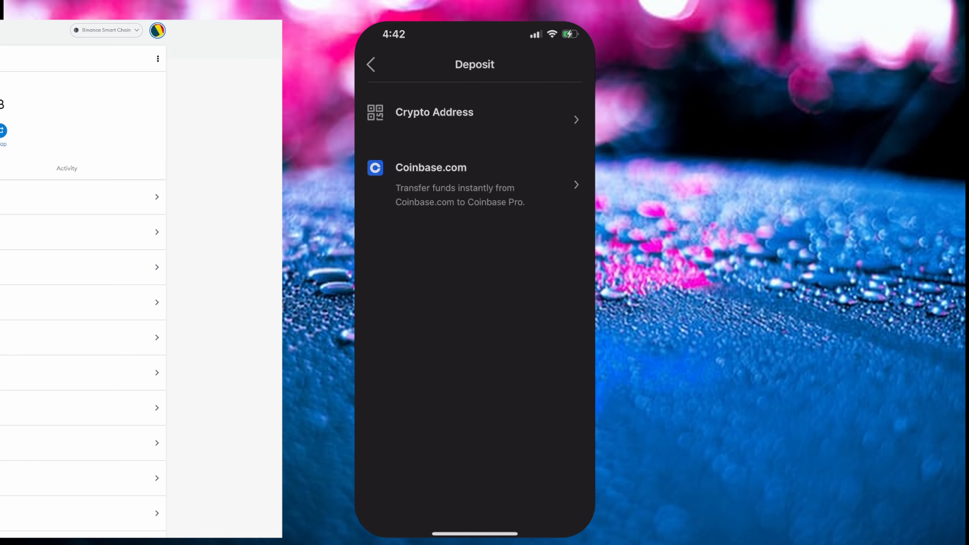
Deposit 93.5840901 XLM from Coinbase.com and close the deposit-complete message.
click(431, 168)
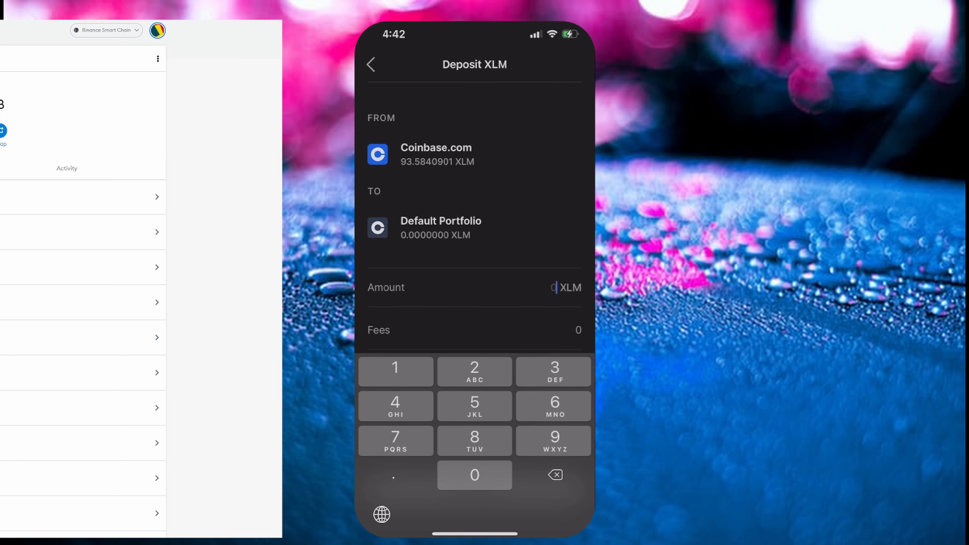
text(93.)
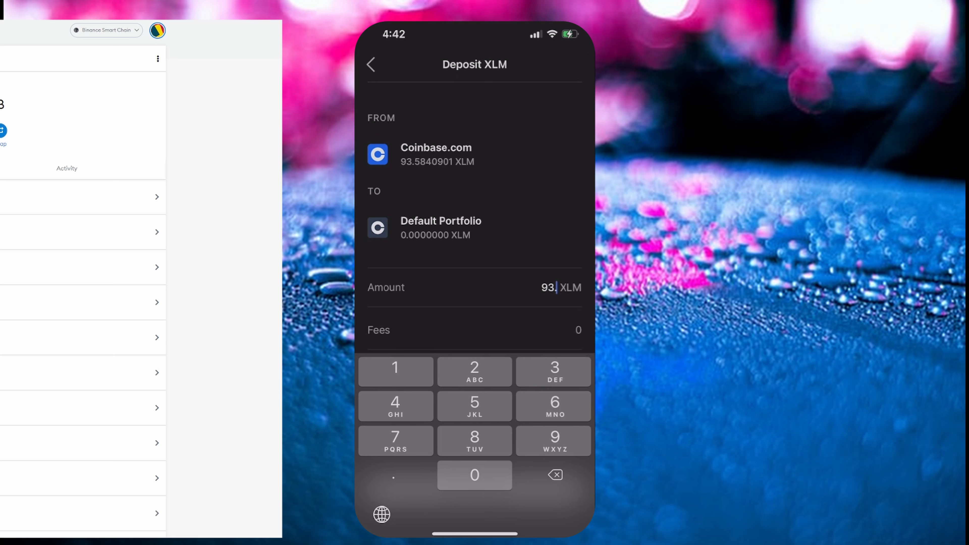
text(584090)
click(557, 287)
text(1)
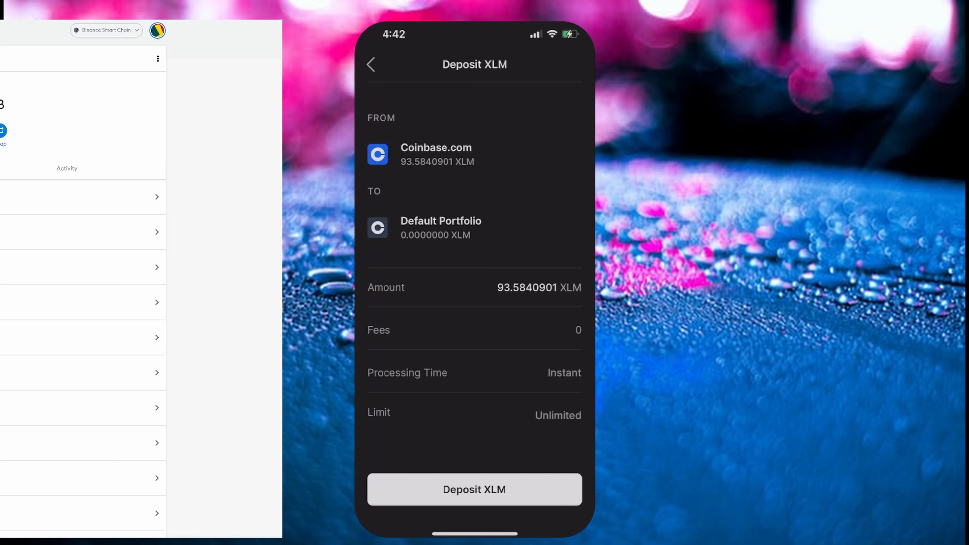
click(474, 490)
click(474, 489)
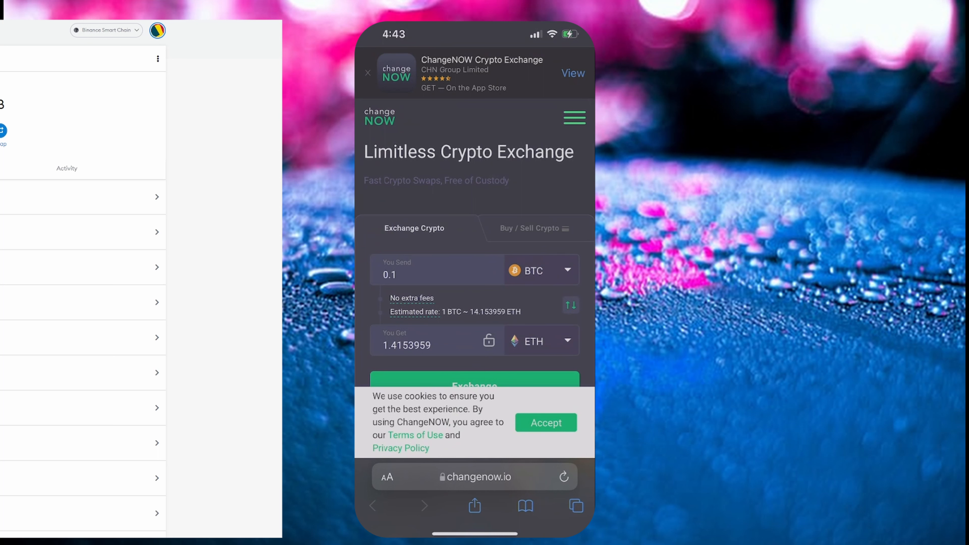
Set the send currency to XLM with an amount of 93.584.
click(542, 270)
text(X)
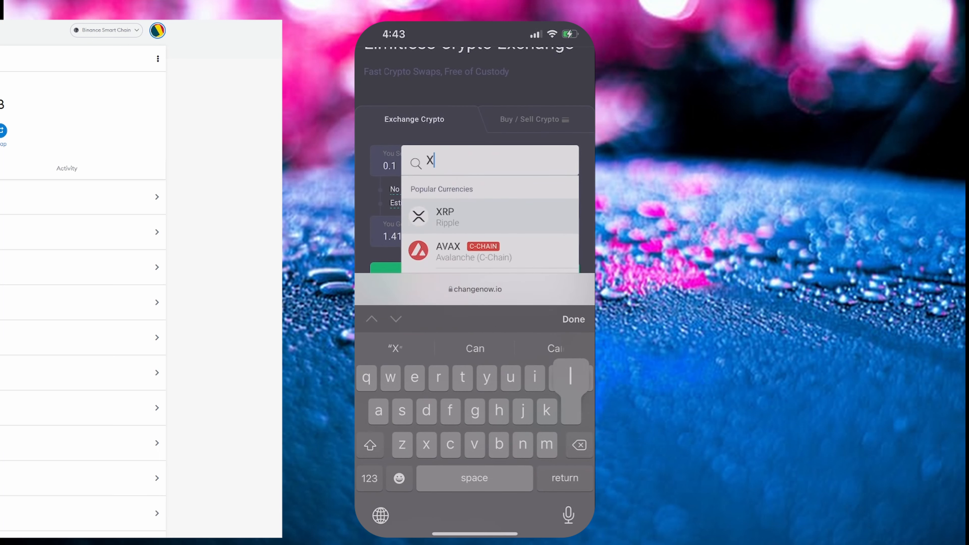
text(lm)
click(445, 216)
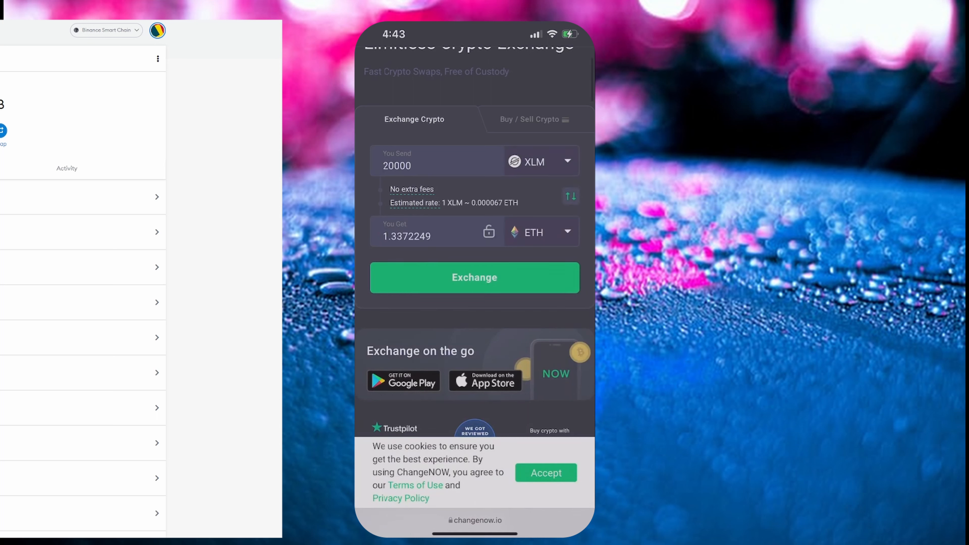
click(397, 166)
key(BackSpace)
key(BackSpace)
key(BackSpace)
key(BackSpace)
key(BackSpace)
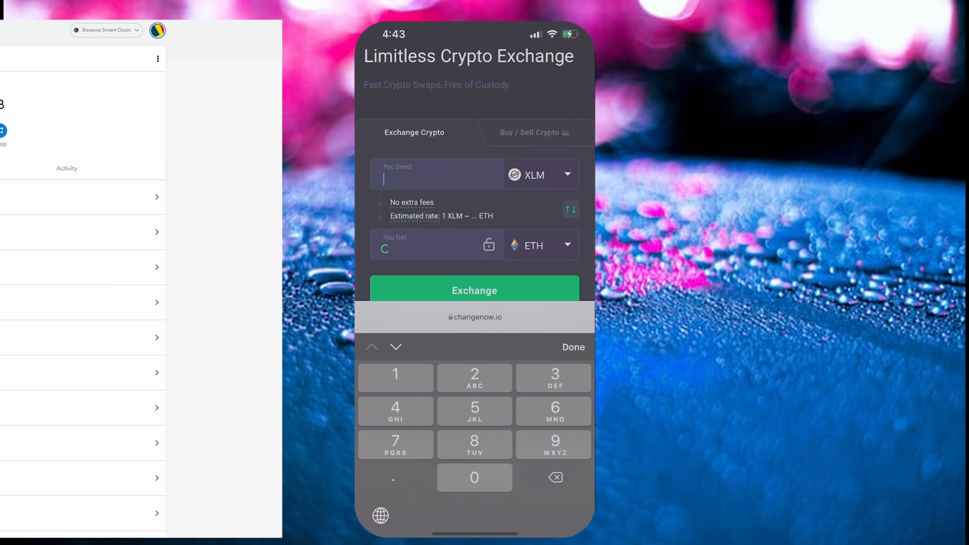
text(93.)
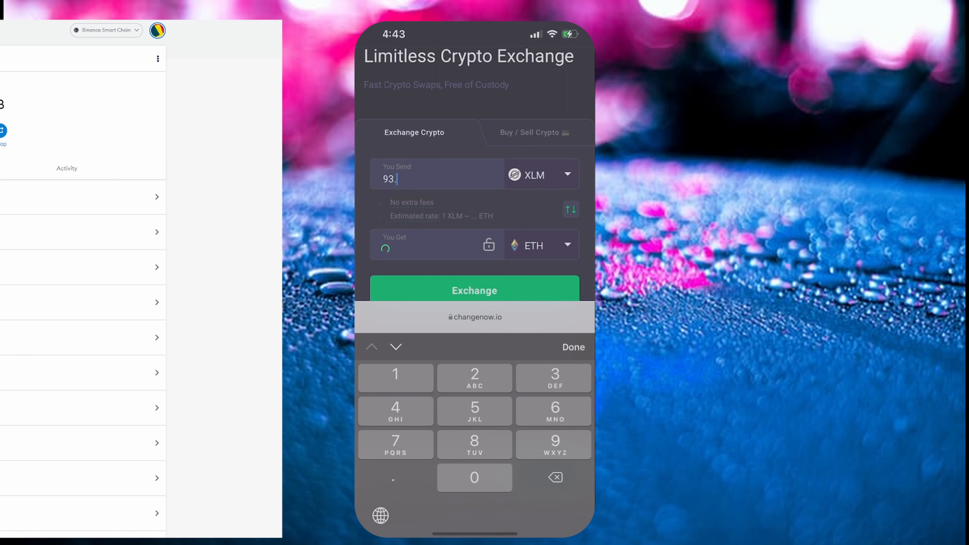
text(584)
click(573, 347)
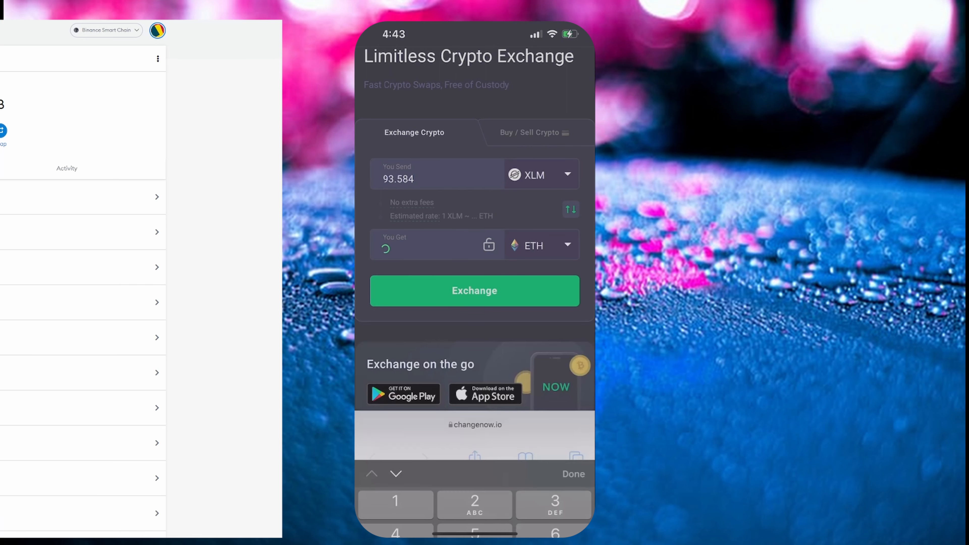
Choose BNB (BSC) as the currency to receive.
click(542, 245)
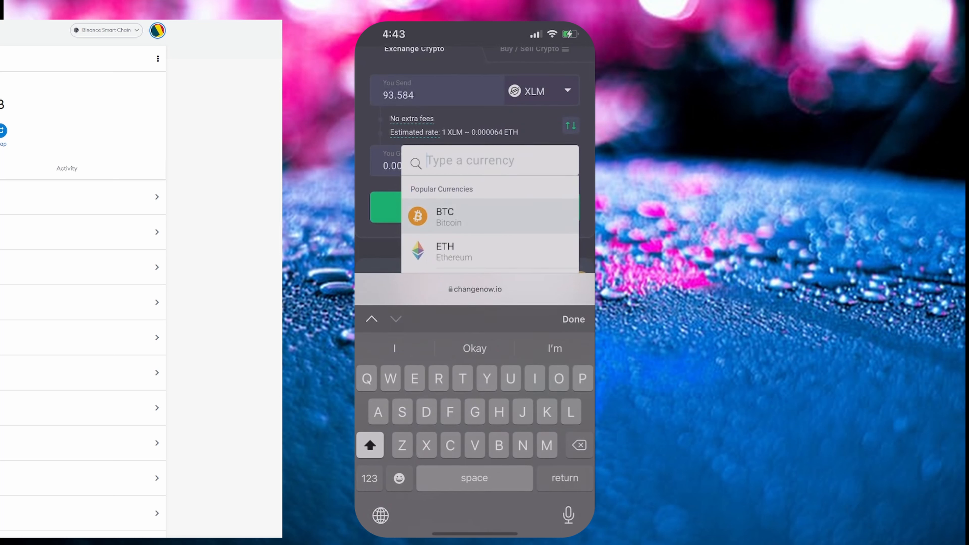
text(Bbb)
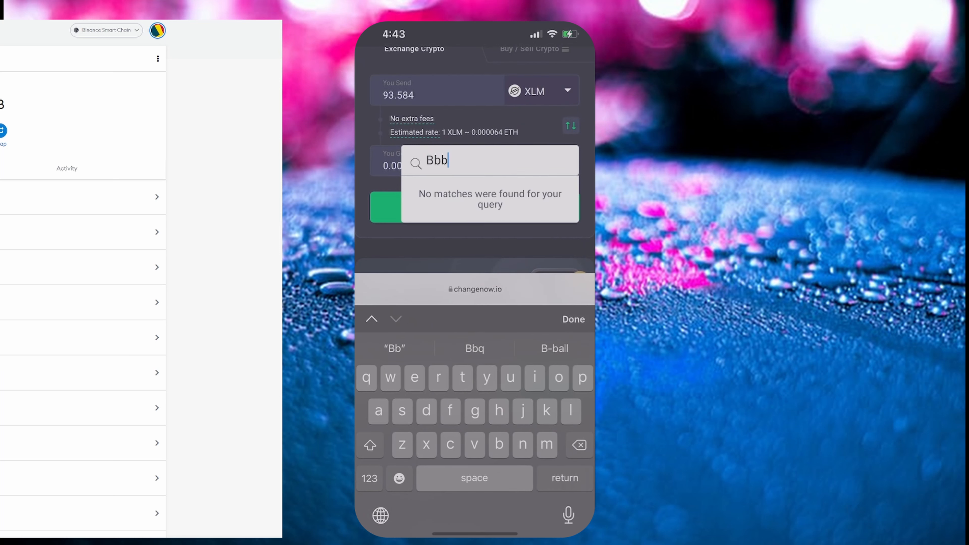
key(BackSpace)
key(BackSpace)
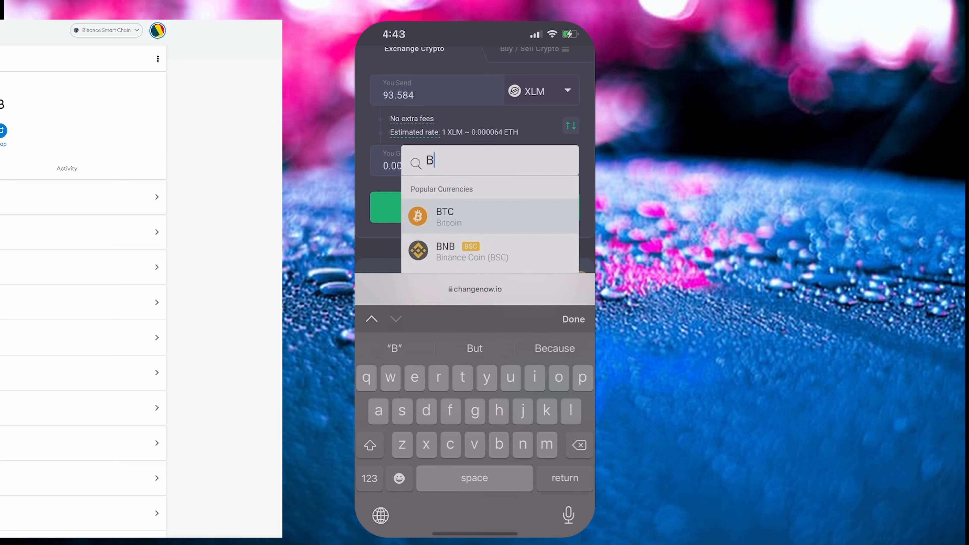
text(nb)
click(472, 217)
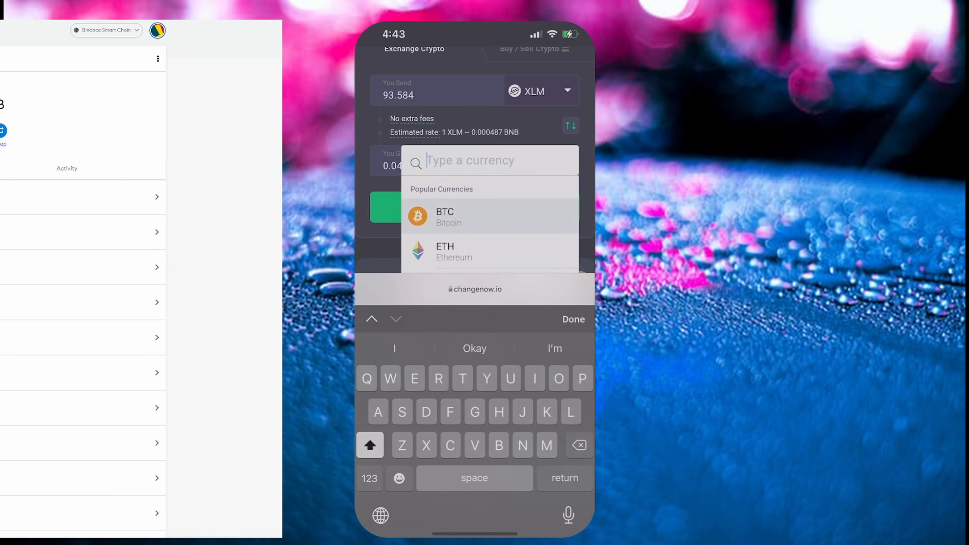
text(Bnb)
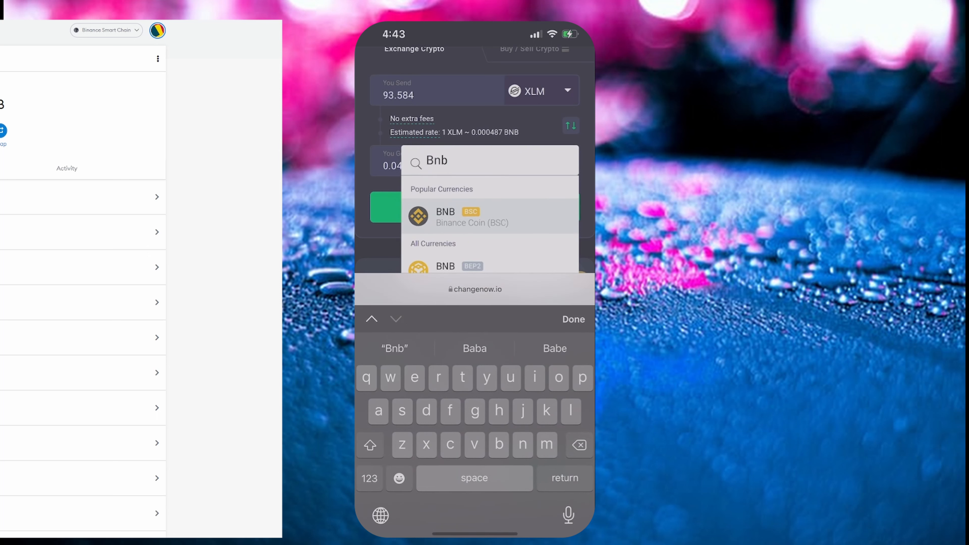
click(457, 217)
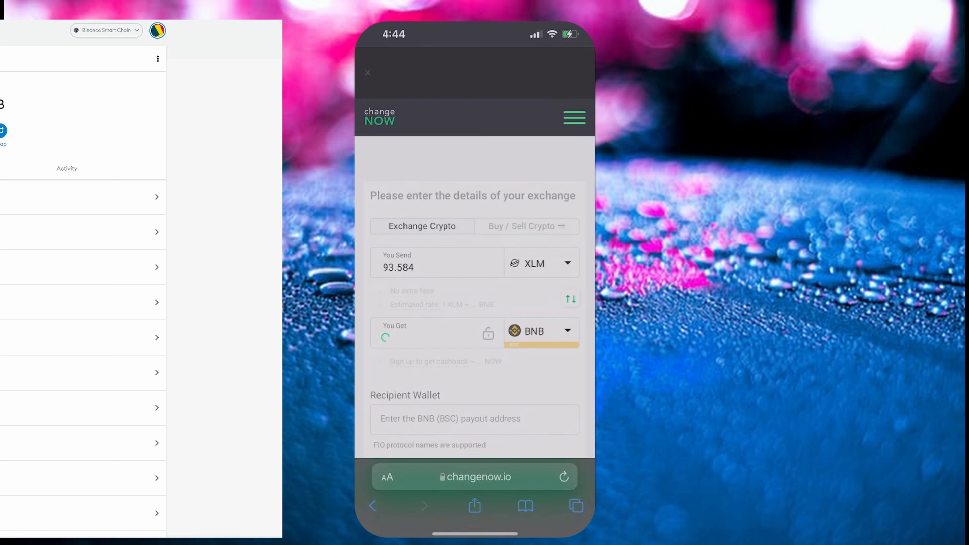
Fill in the BNB payout wallet, copy the XLM deposit address, and go to the home screen.
click(566, 435)
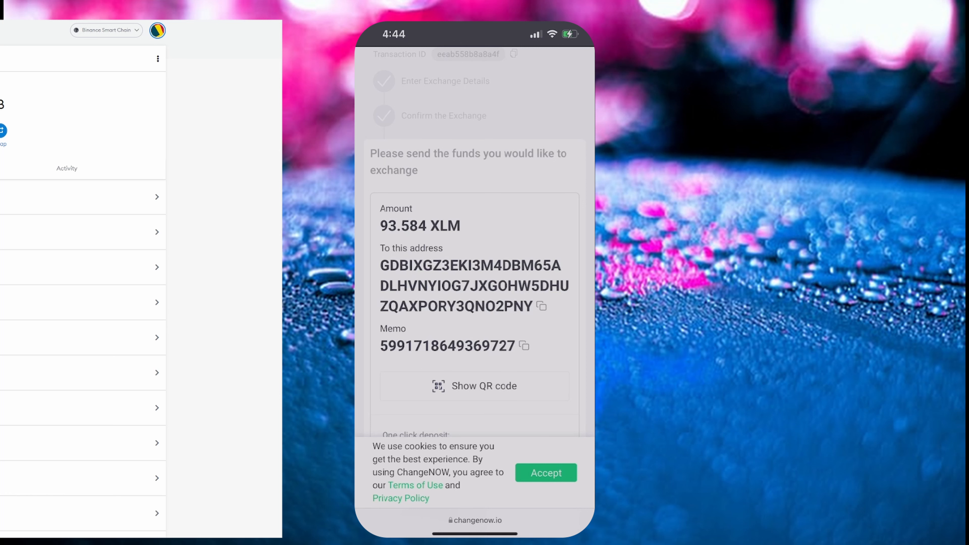
click(542, 306)
drag(475, 534, 475, 420)
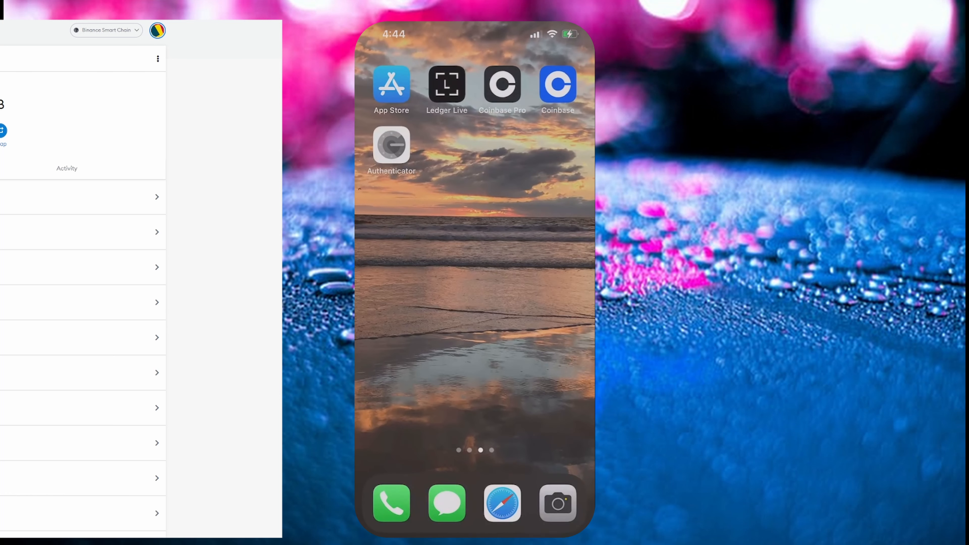
In Coinbase Pro, start an XLM withdrawal to the pasted ChangeNOW deposit address.
click(503, 84)
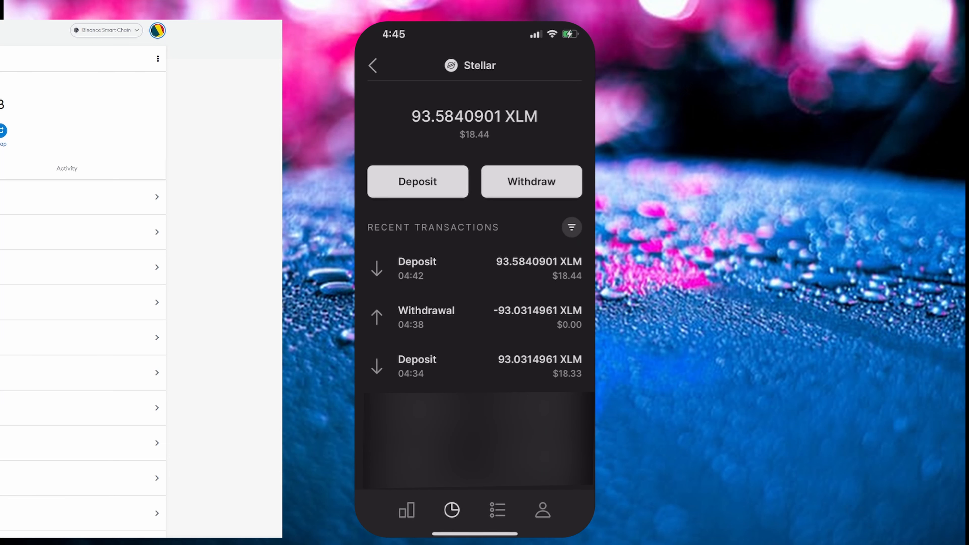
click(532, 181)
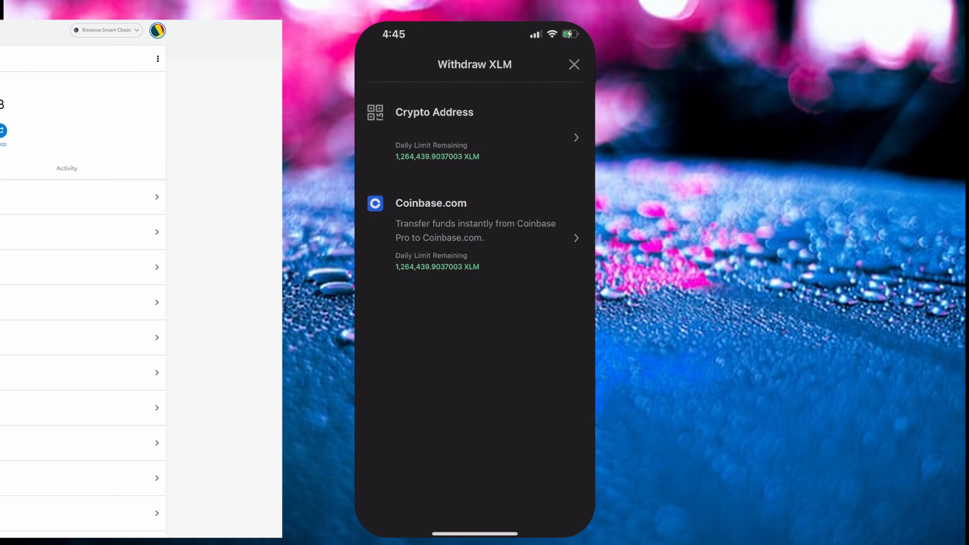
click(473, 130)
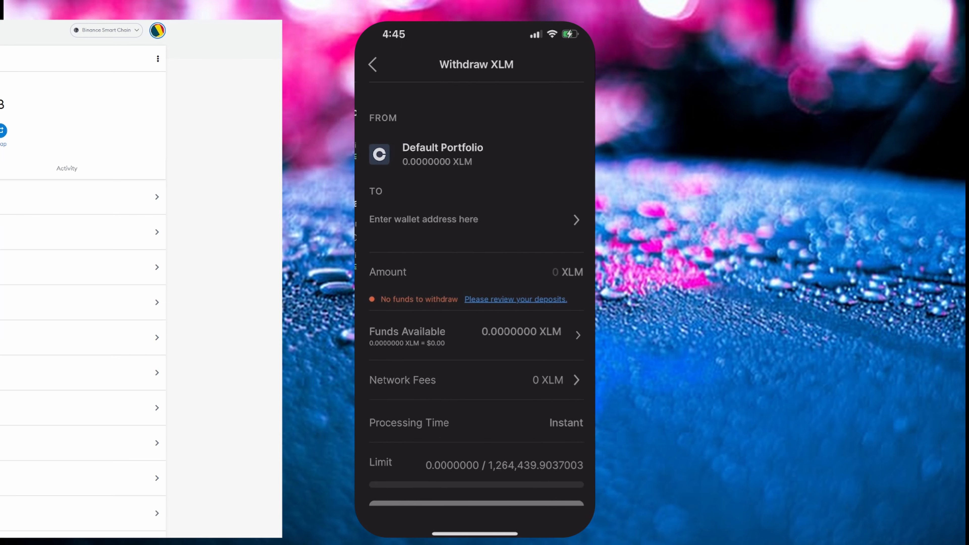
click(473, 220)
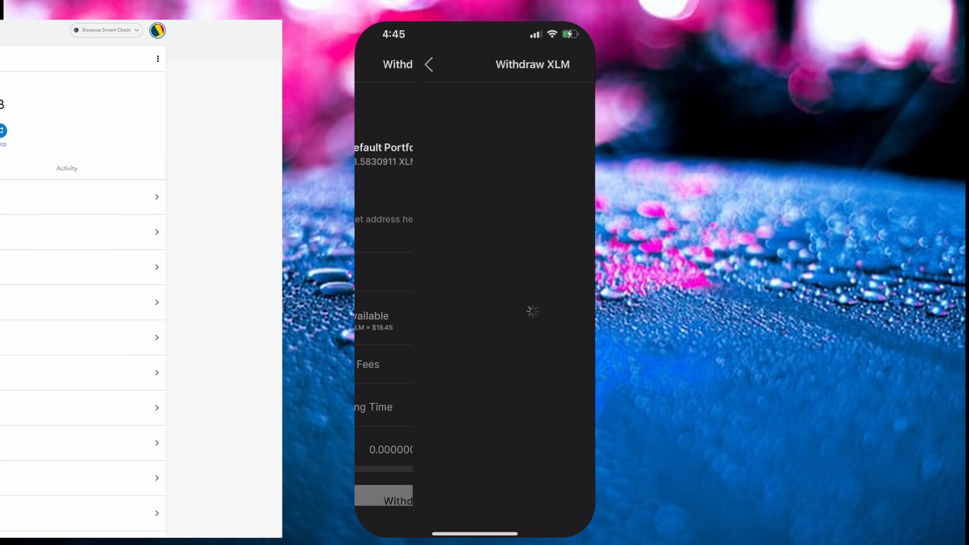
key(Return)
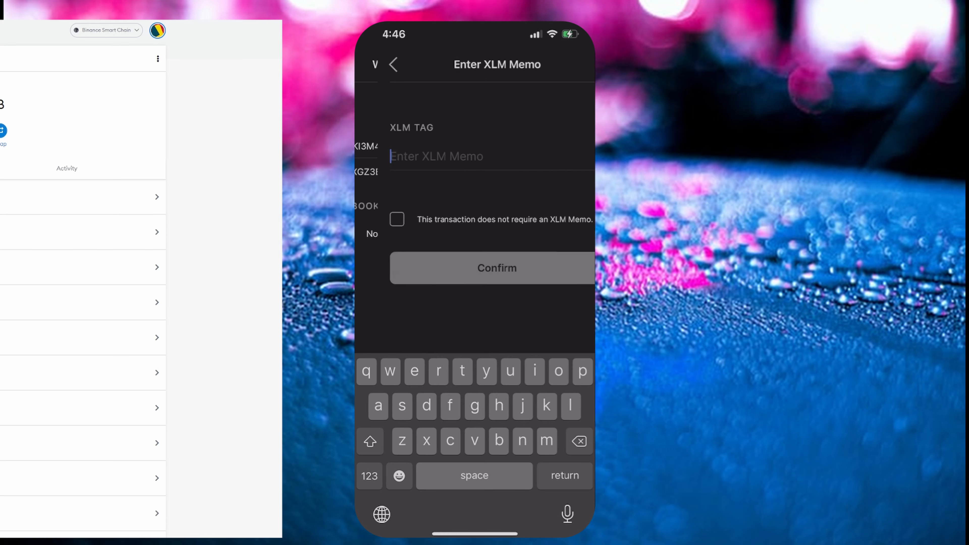
Copy the XLM memo from the ChangeNOW deposit page and return to Coinbase Pro.
drag(475, 534, 475, 382)
click(378, 229)
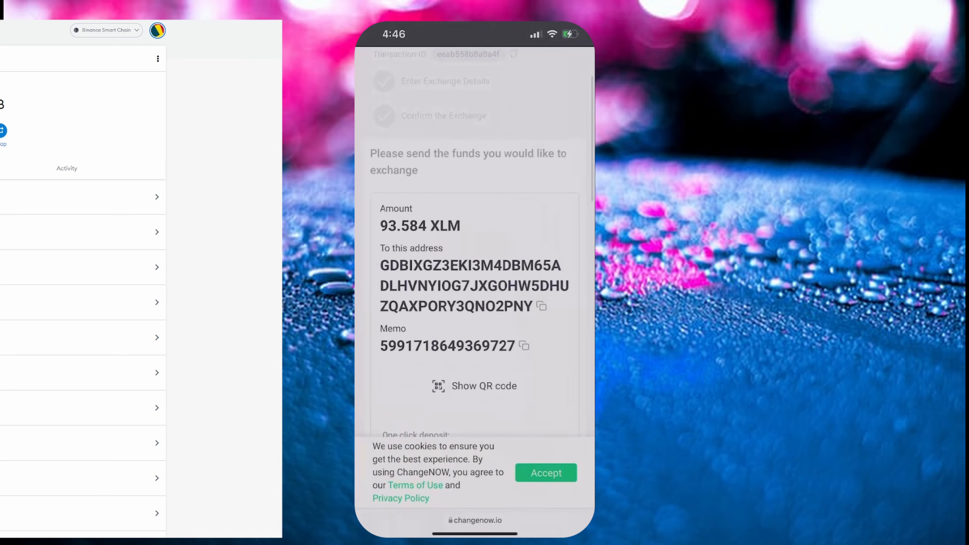
click(524, 345)
drag(476, 532, 476, 382)
drag(382, 267, 515, 267)
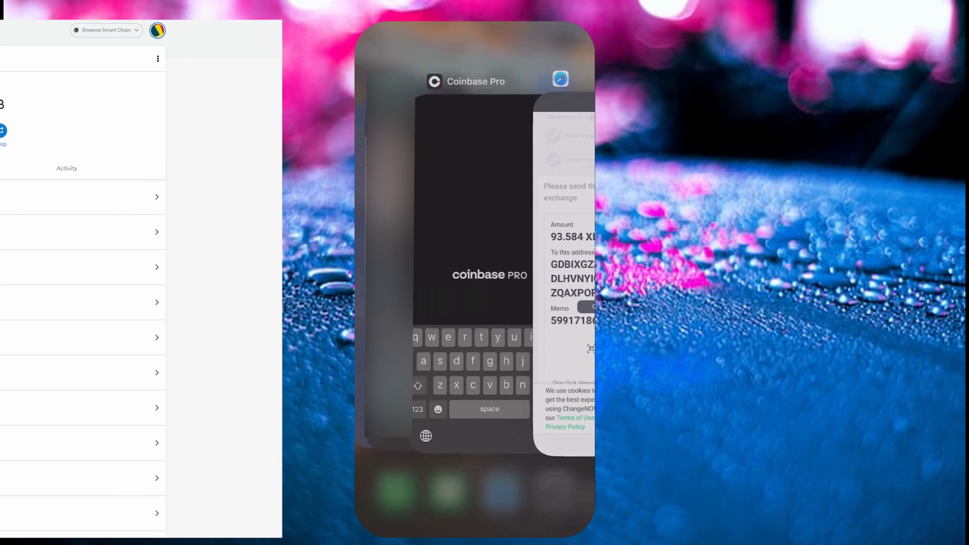
click(443, 282)
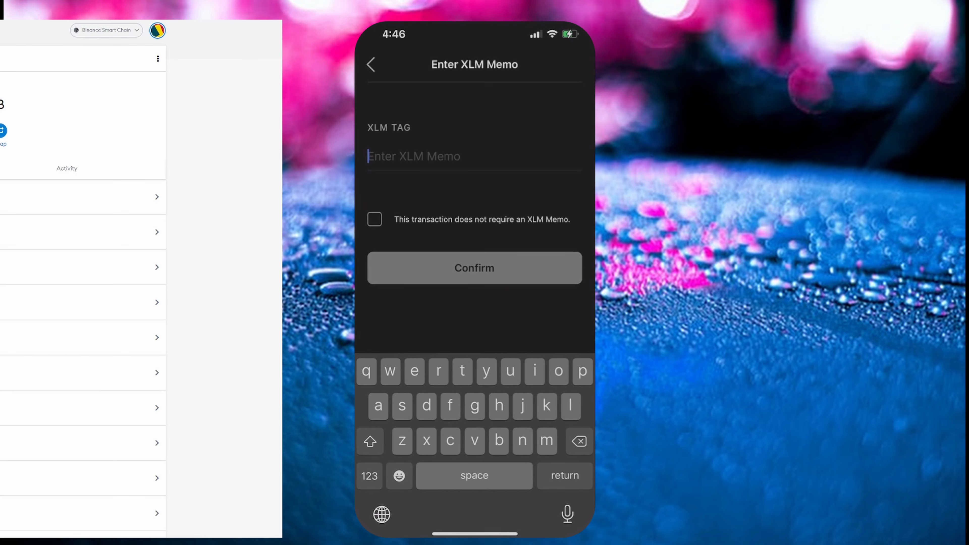
Paste the memo into the XLM tag, enter 93.584 XLM, and submit the withdrawal.
click(372, 157)
click(384, 126)
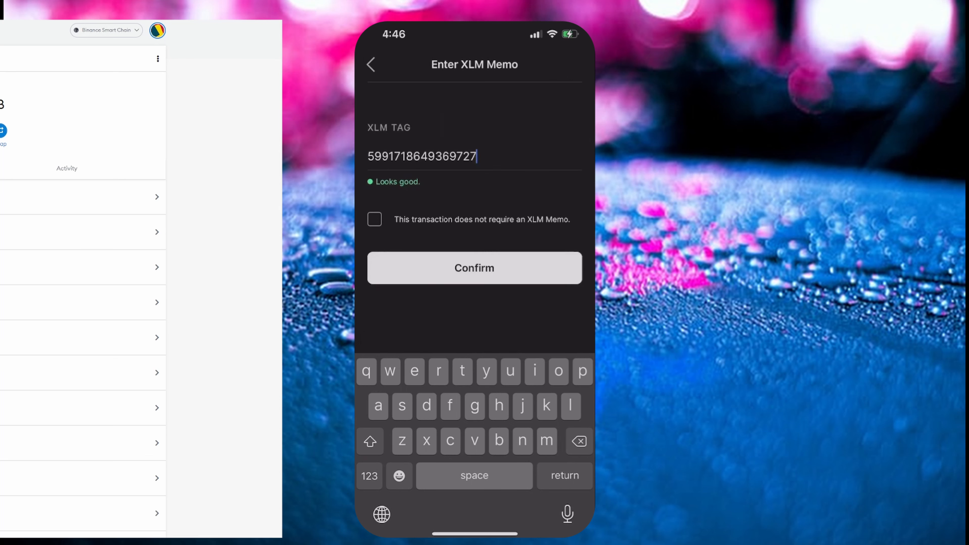
click(474, 267)
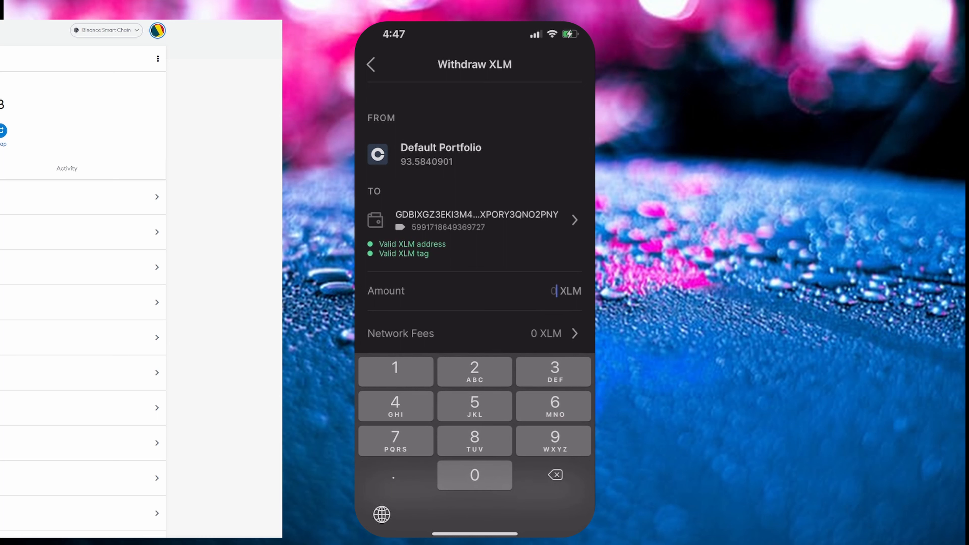
text(93)
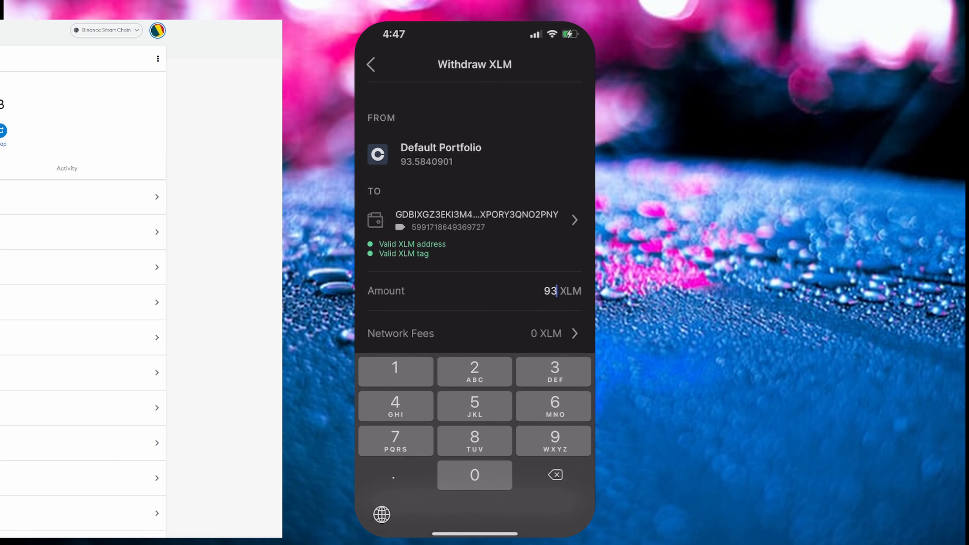
text(.584)
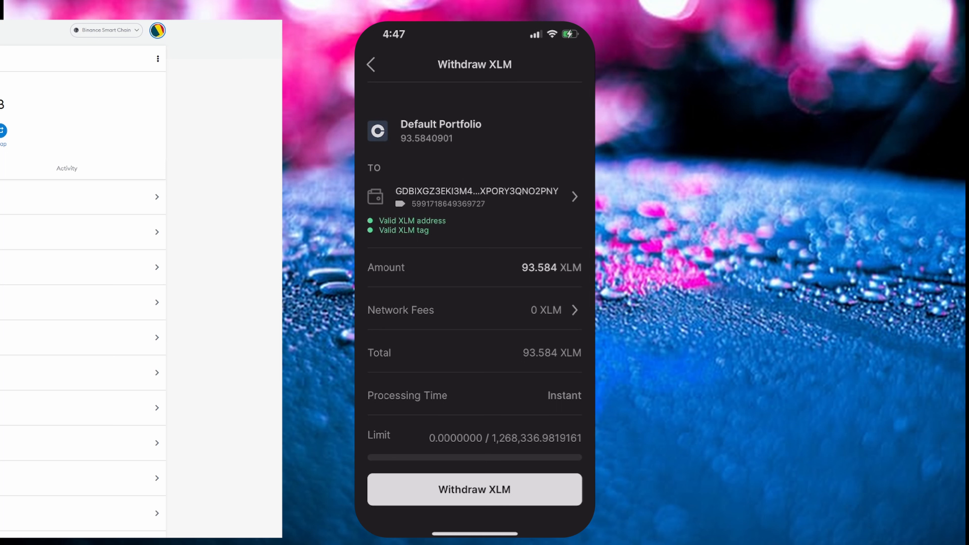
click(475, 490)
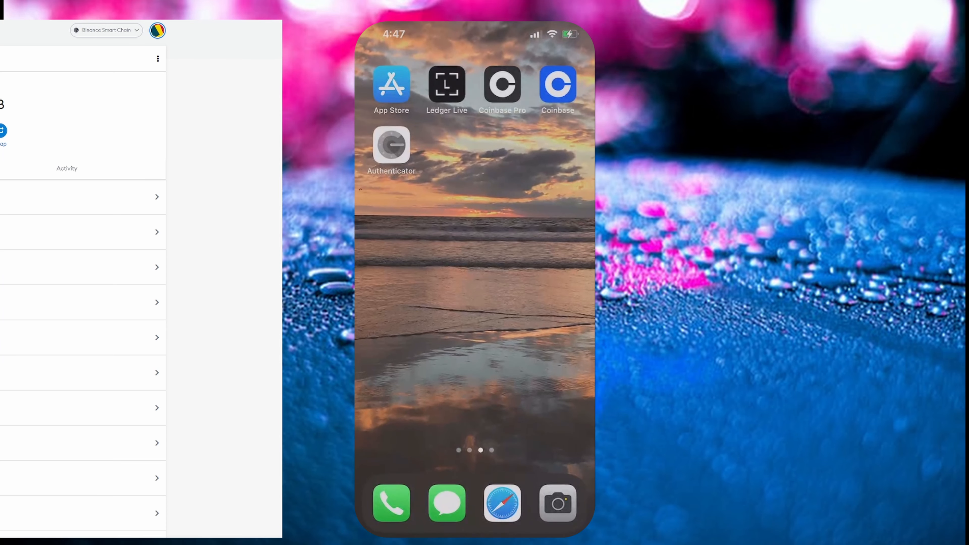
Paste the Authenticator app's code into Coinbase Pro's Verification Code field to authorise the XLM withdrawal.
click(391, 145)
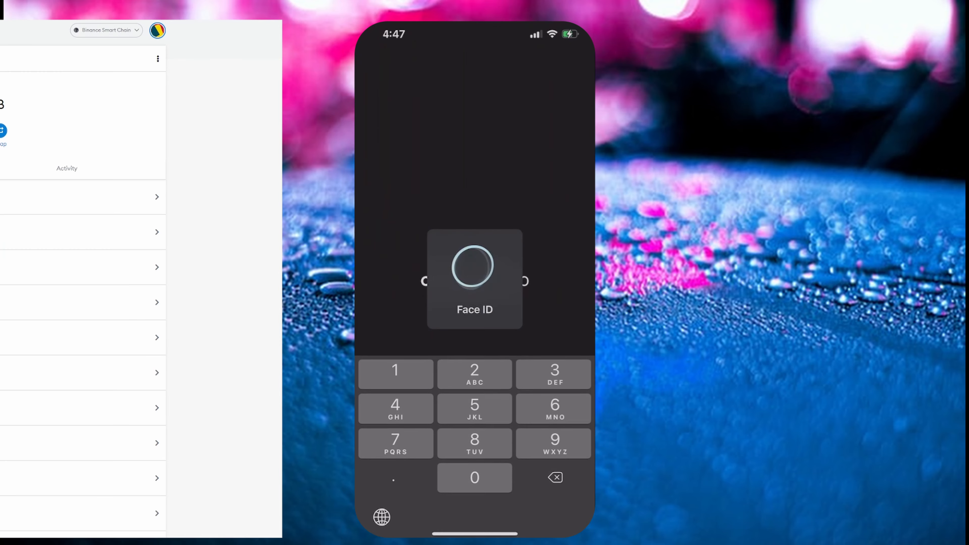
click(390, 137)
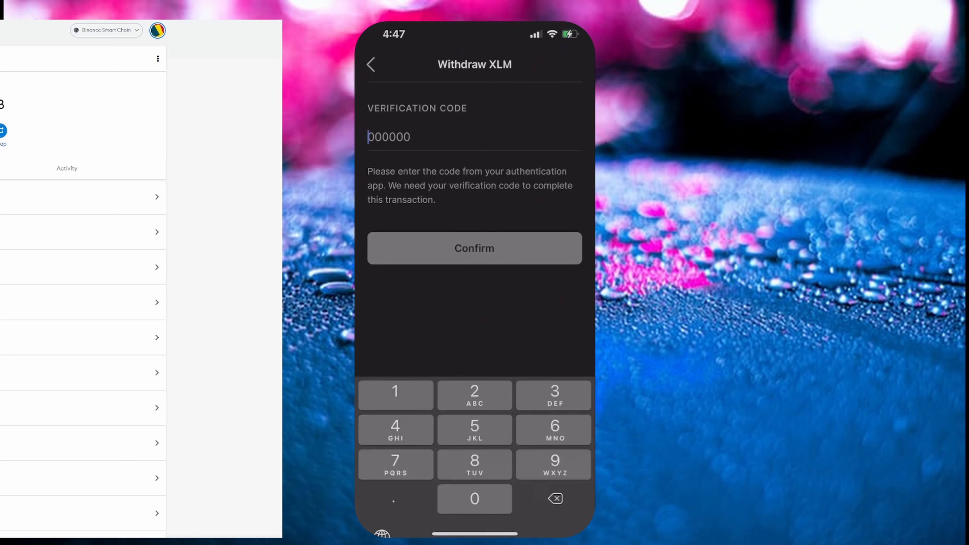
click(390, 137)
click(384, 107)
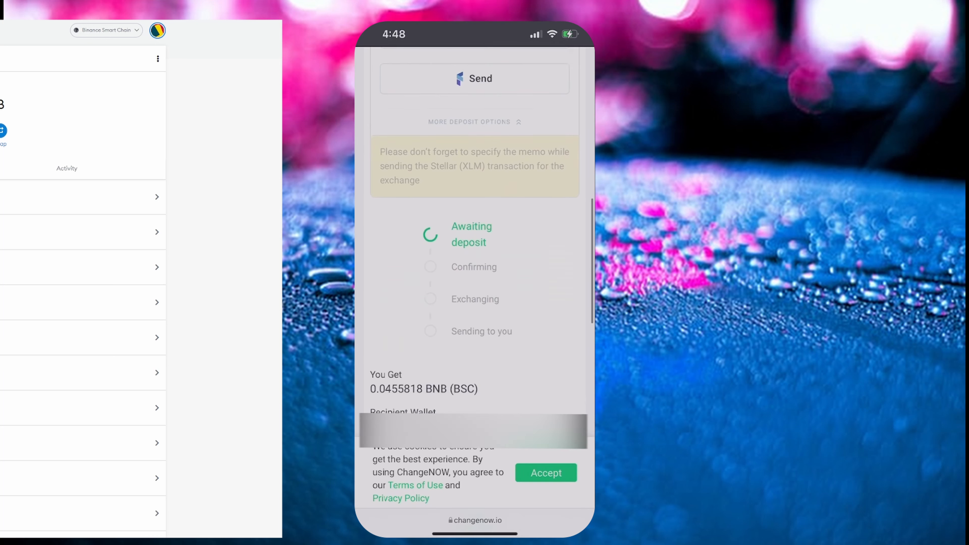
scroll(476, 261, down, 2)
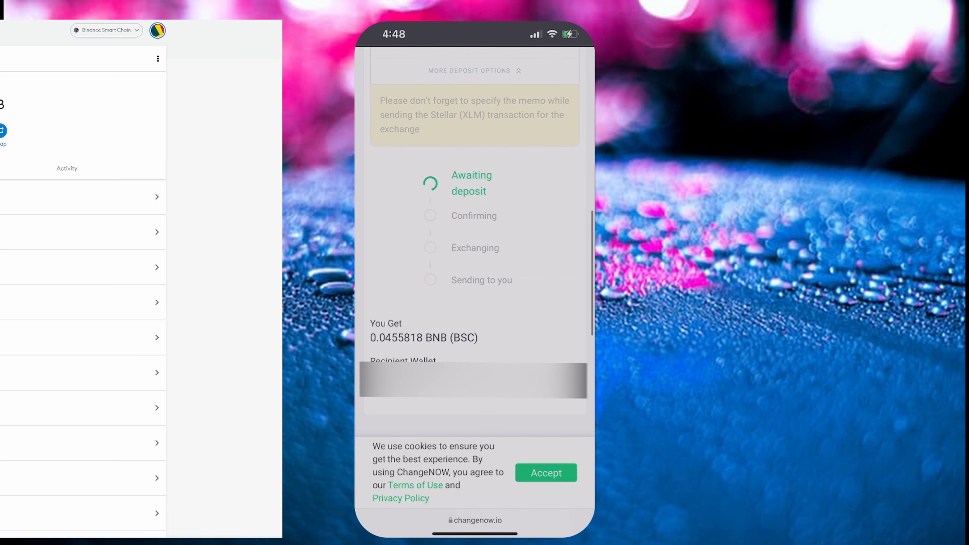